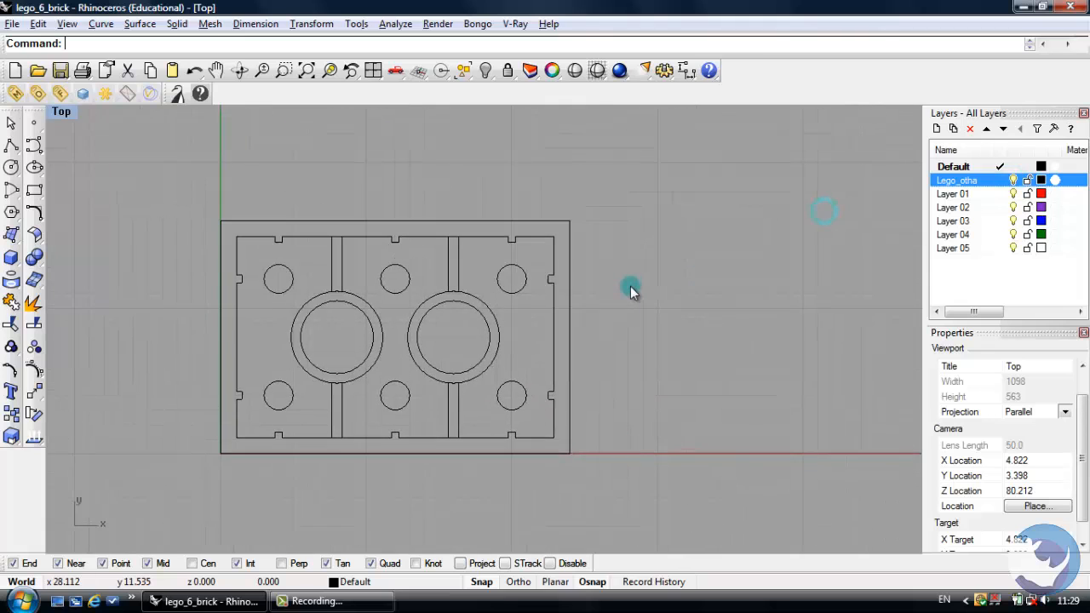
Switch from the maximized Top view to the four-viewport layout.
scroll(630, 285, down, 3)
mouse_move(630, 216)
right_down()
mouse_move(590, 315)
mouse_move(540, 344)
mouse_move(557, 356)
right_up()
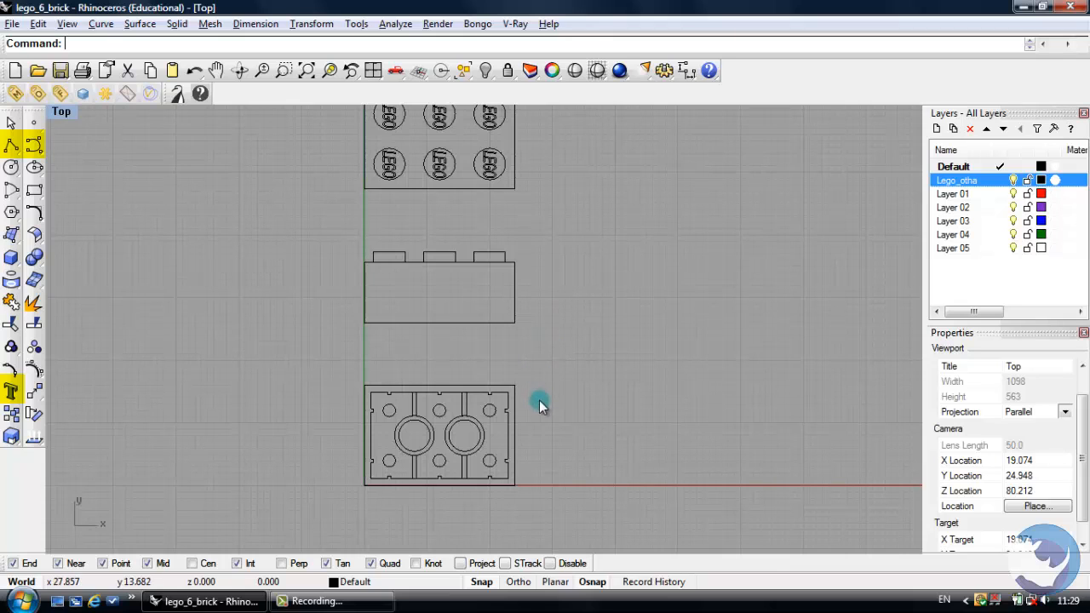
right_drag(506, 214, 503, 255)
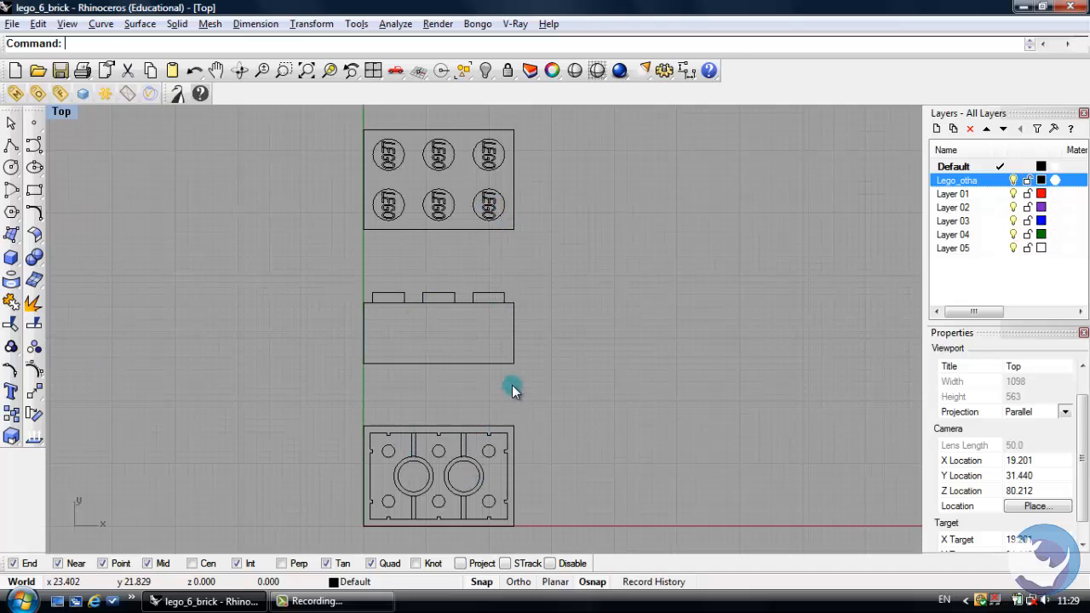
click(373, 71)
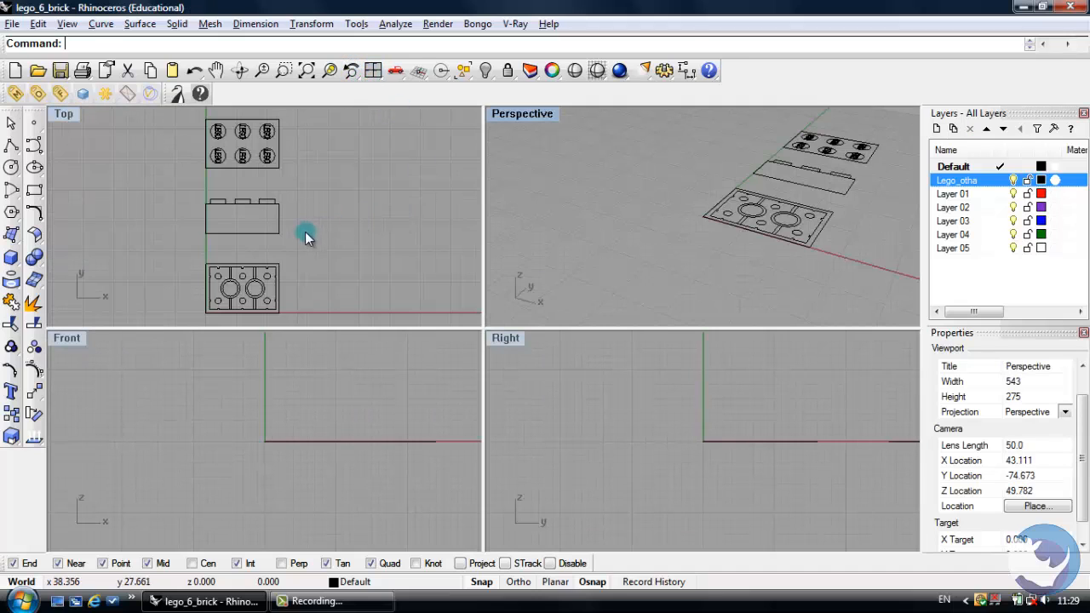
Group the side-view curves and the studded top-view curves as two separate groups.
drag(298, 237, 180, 191)
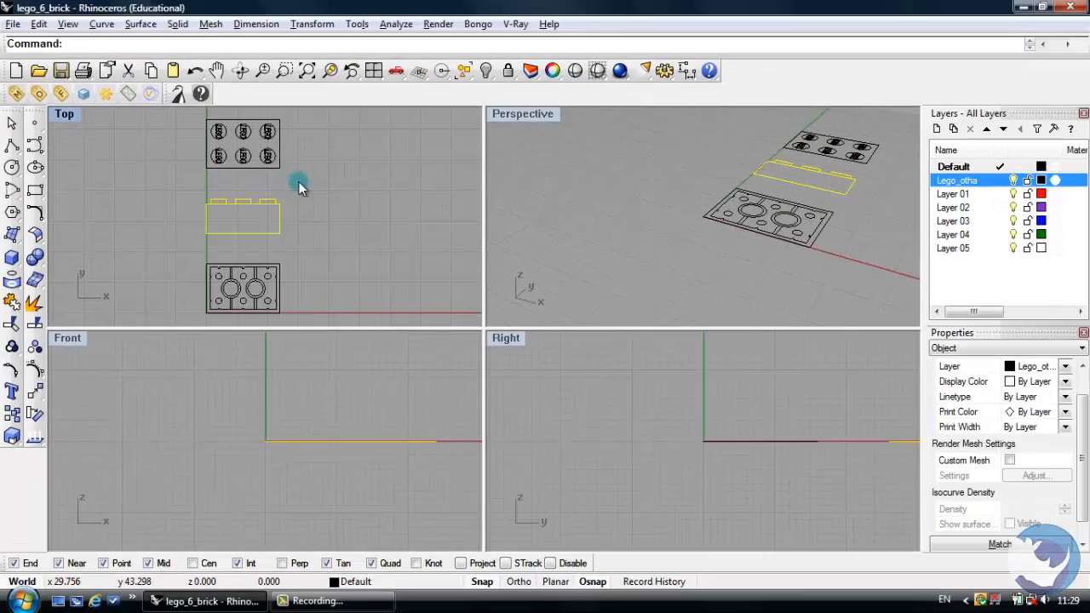
click(299, 181)
drag(231, 128, 182, 108)
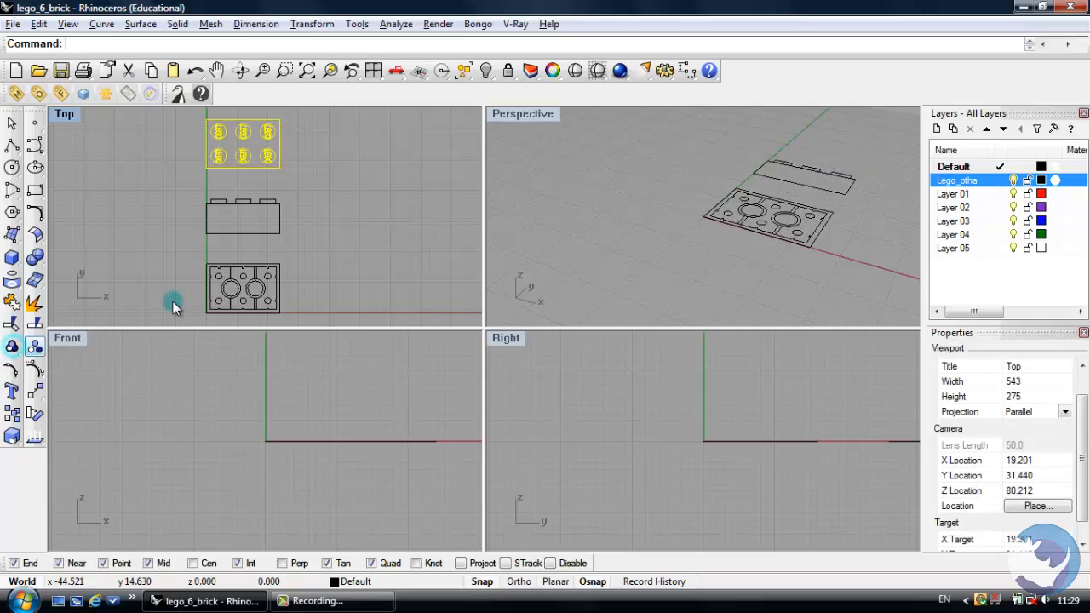
Rotate the side-view group upright 90 degrees about its base line and move it onto the front edge of the bottom view.
click(830, 193)
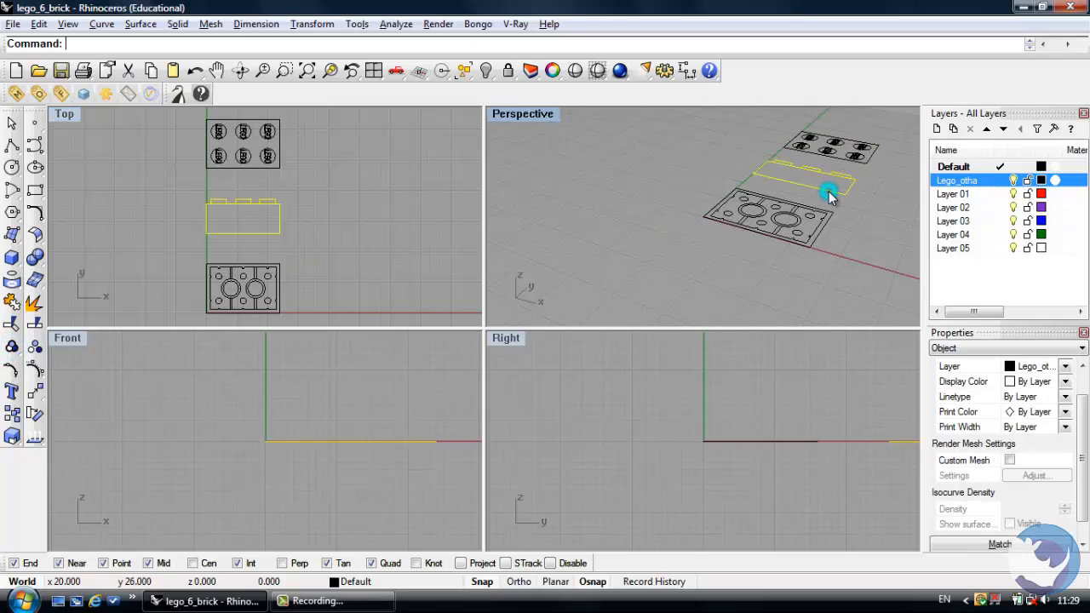
click(35, 414)
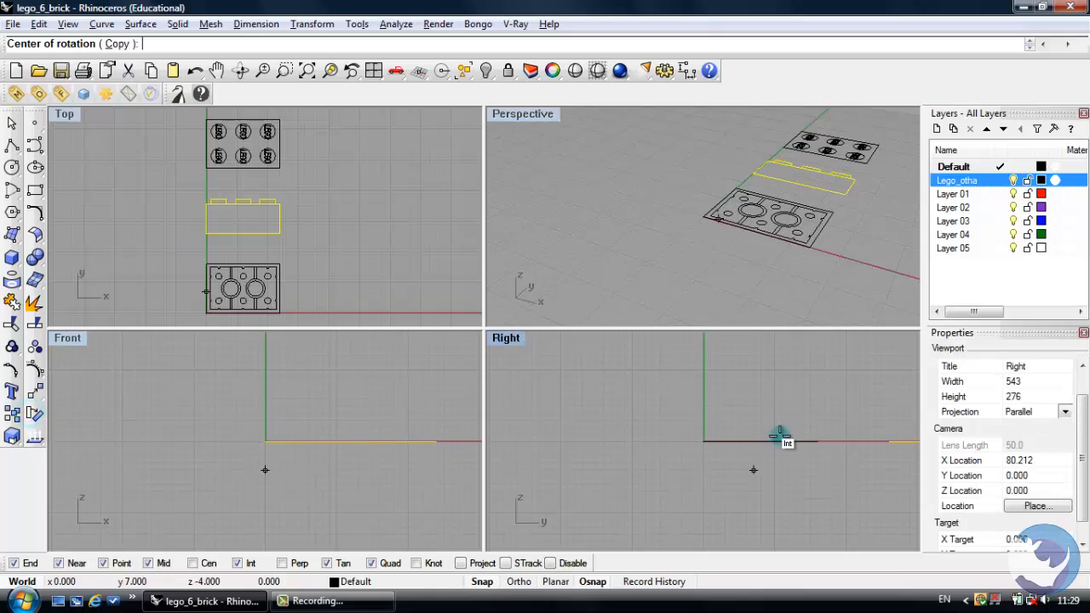
click(890, 441)
click(891, 397)
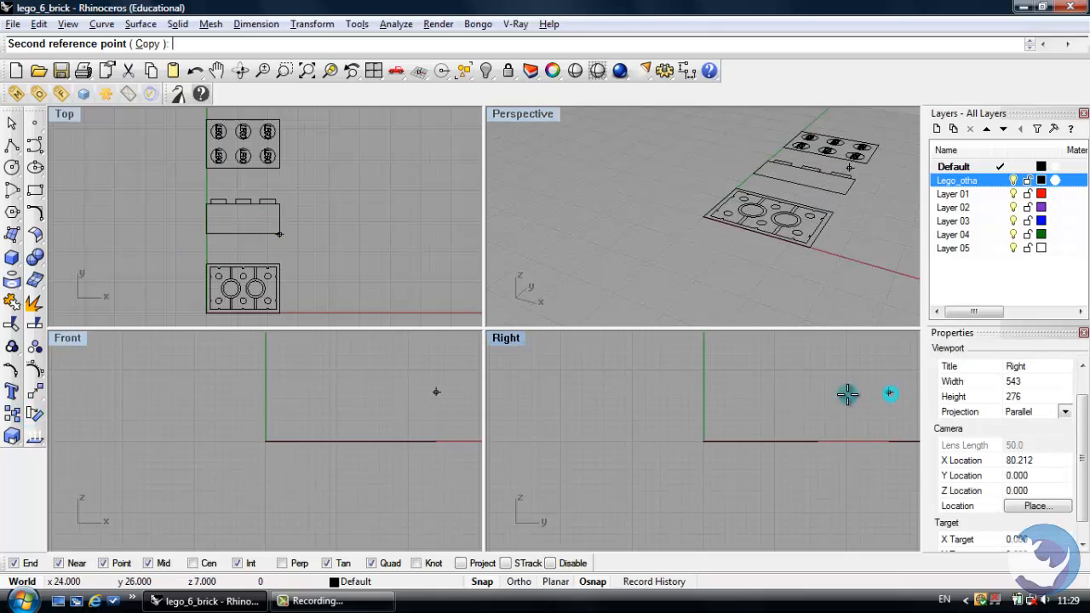
click(621, 438)
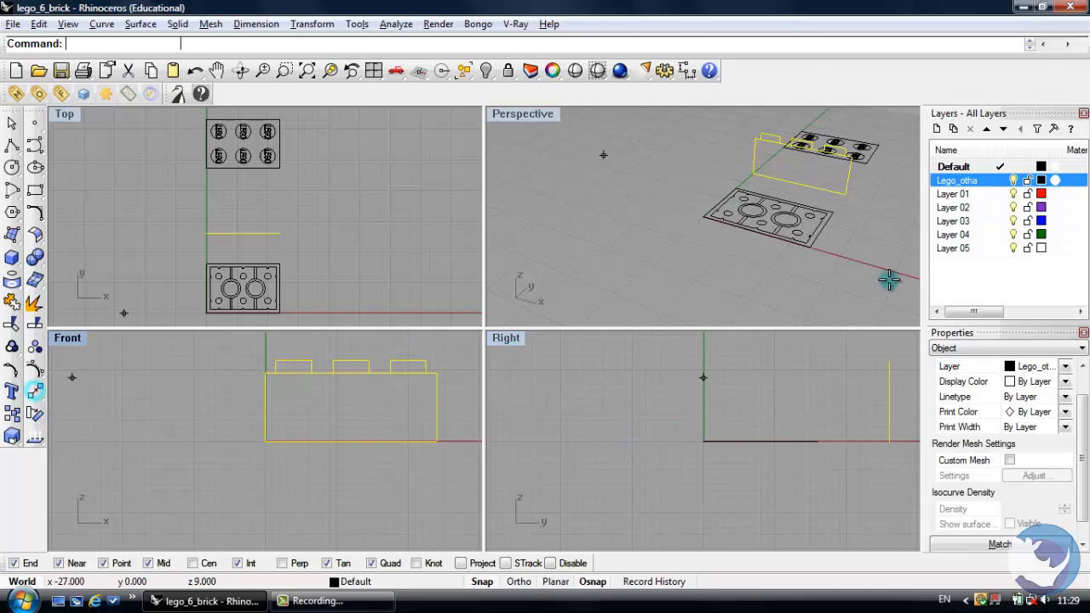
click(847, 195)
click(810, 247)
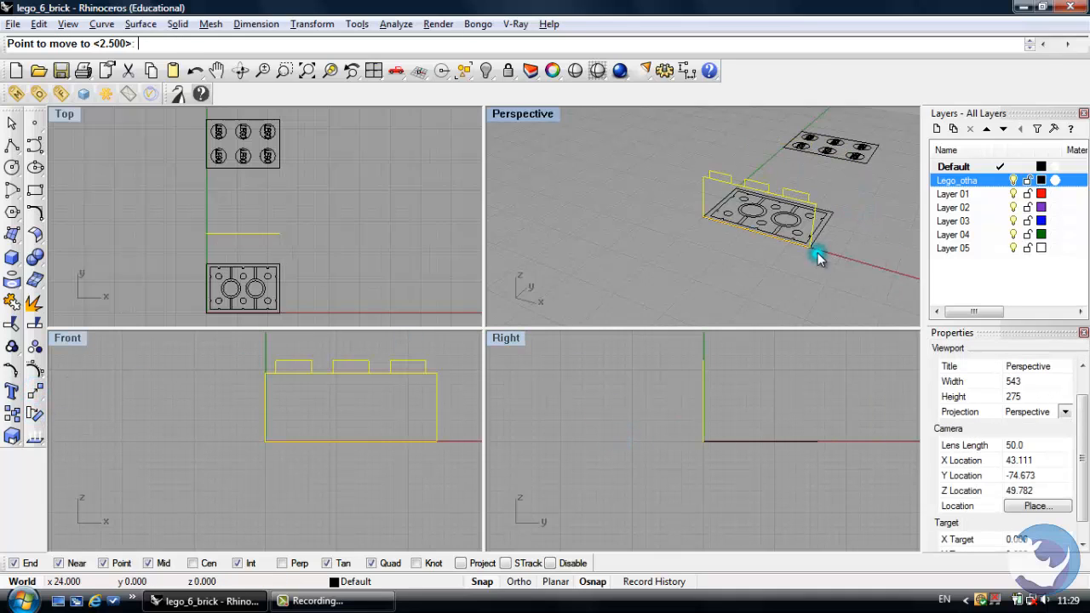
Move the top-view group by its front corner onto the matching upper corner of the upright side-view rectangle.
click(864, 165)
key(Return)
click(866, 162)
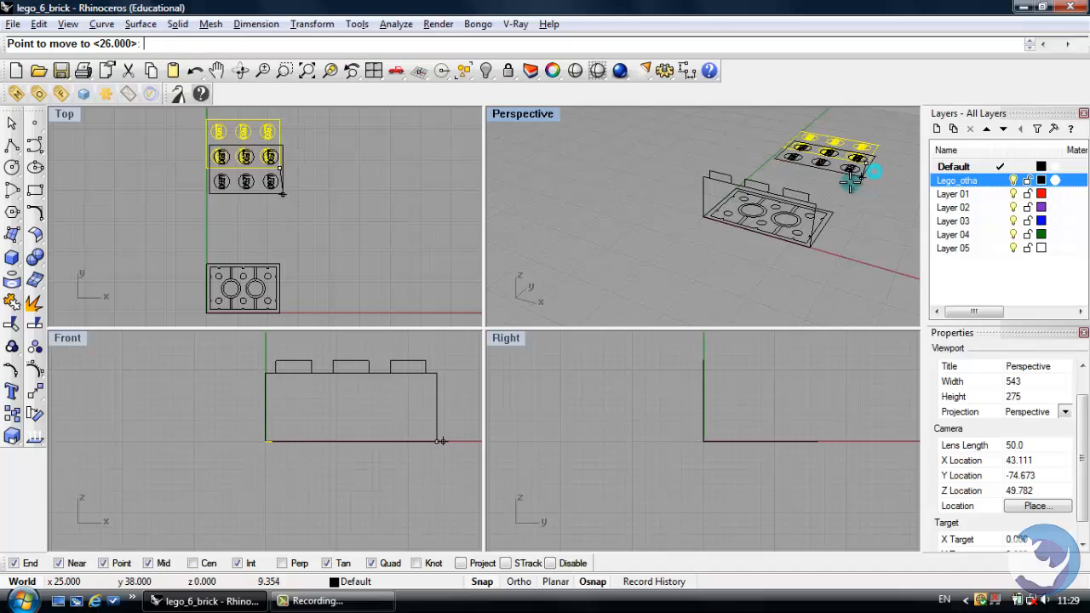
click(820, 201)
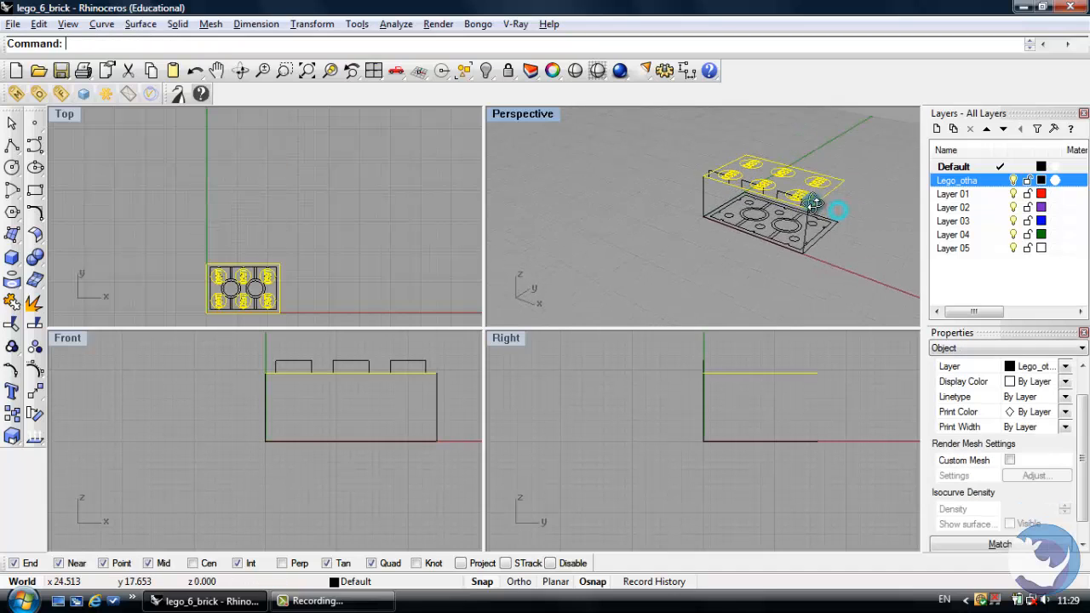
click(872, 194)
Ungroup all the curves of the assembled brick views.
shift+right_drag(874, 195, 804, 194)
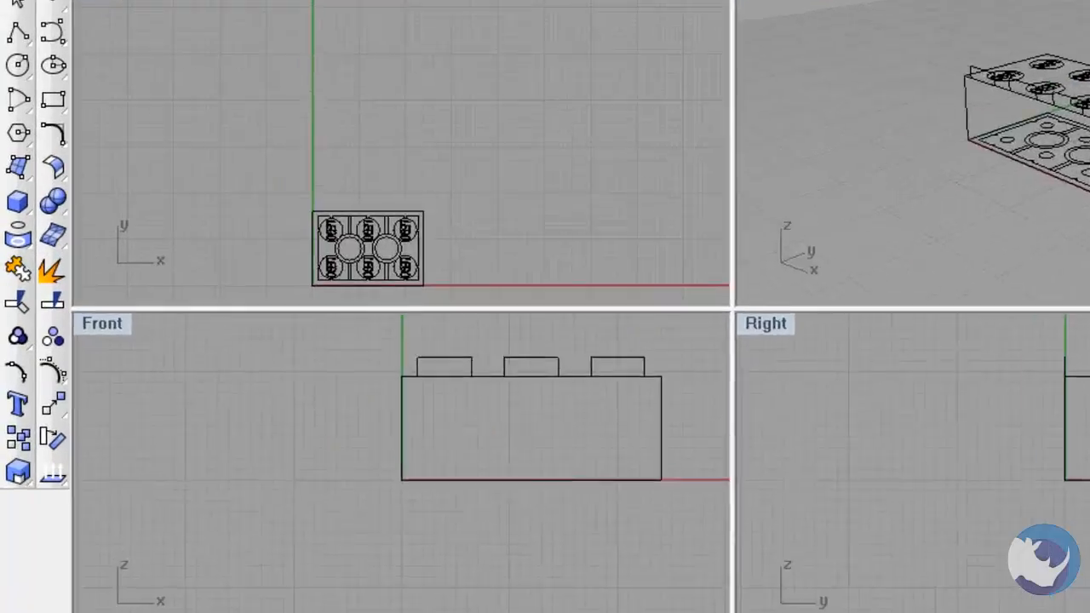
key(ctrl+a)
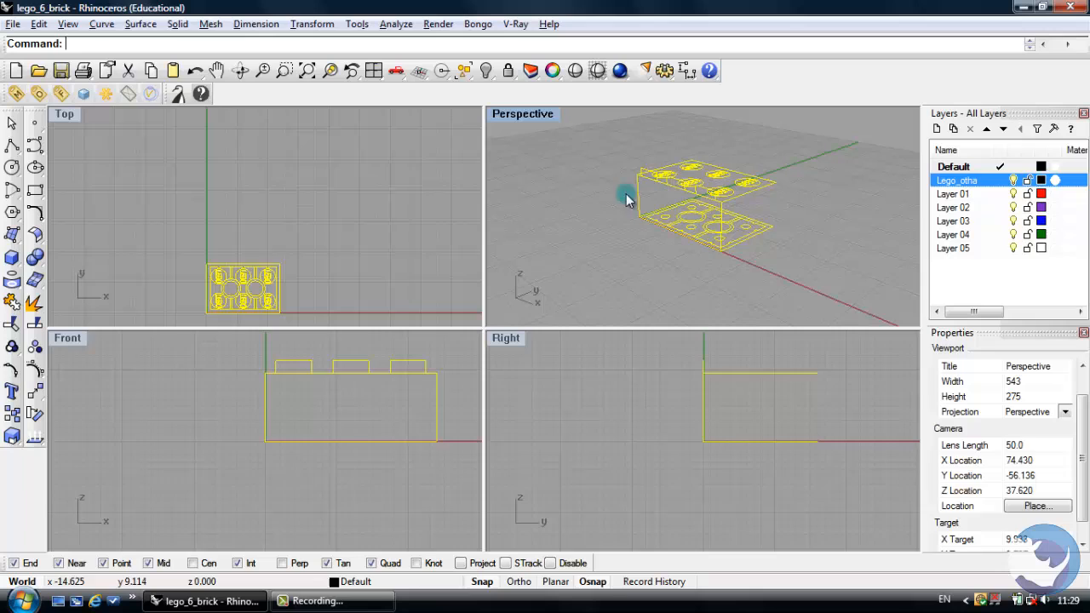
click(629, 200)
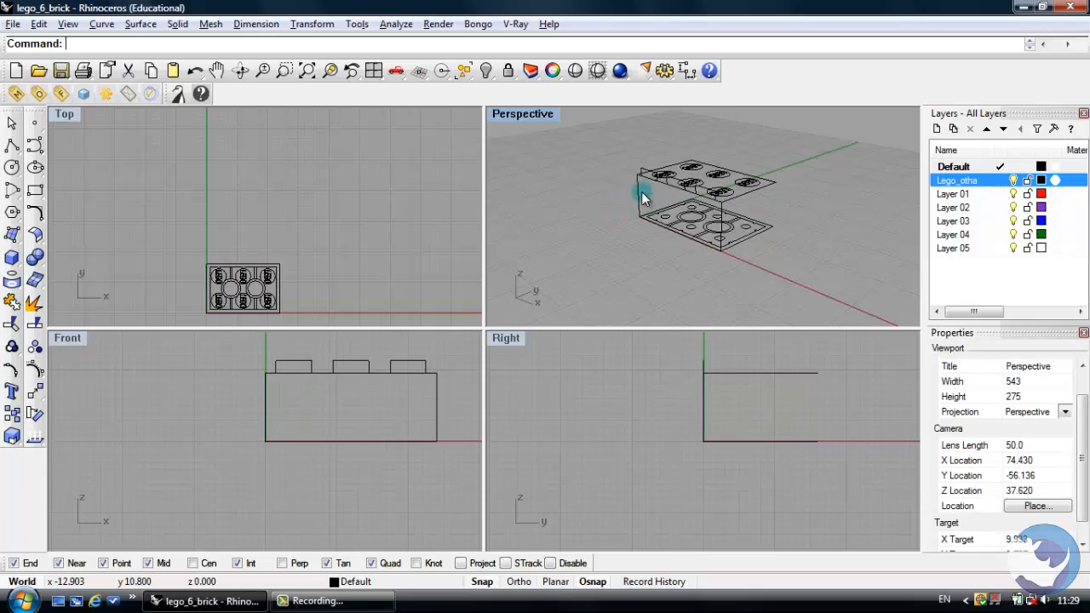
Extrude the side view's main rectangle 16 units into a capped solid reaching the back edge of the bottom view.
click(639, 198)
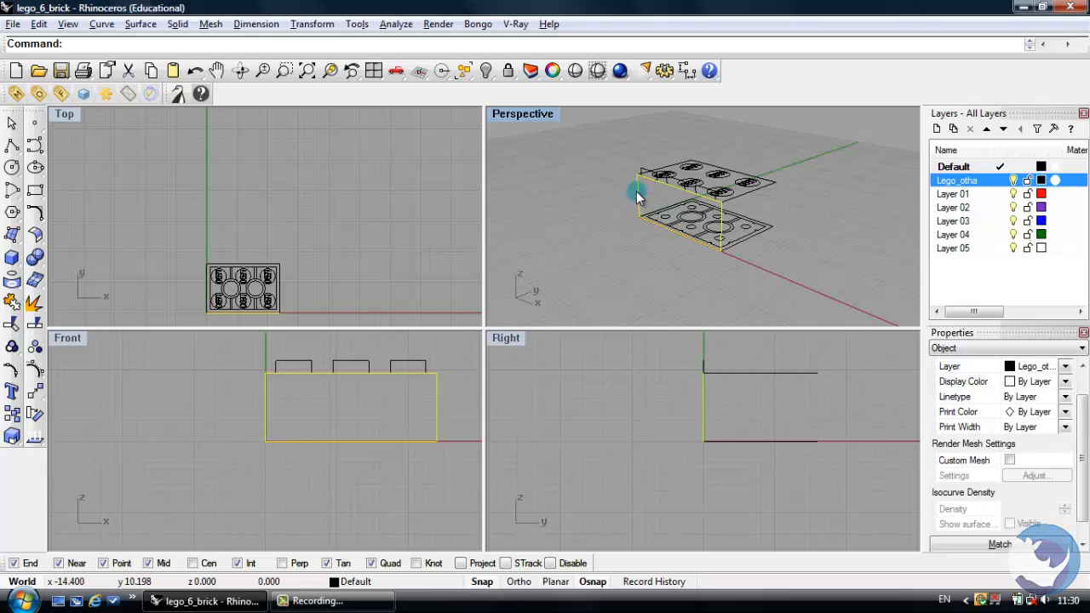
text(ExtrudeSrf)
key(Return)
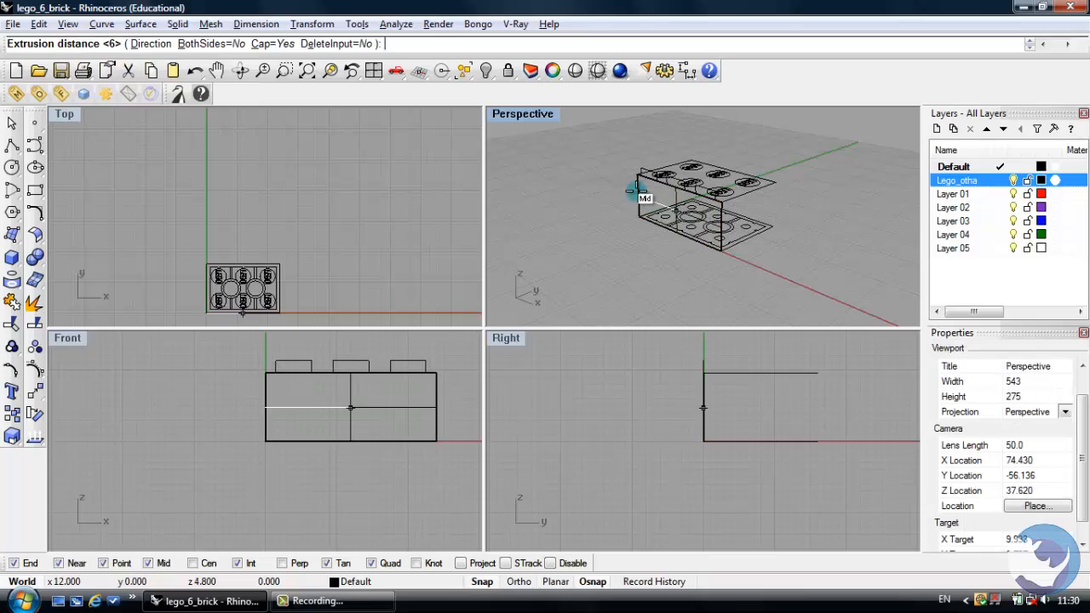
click(784, 223)
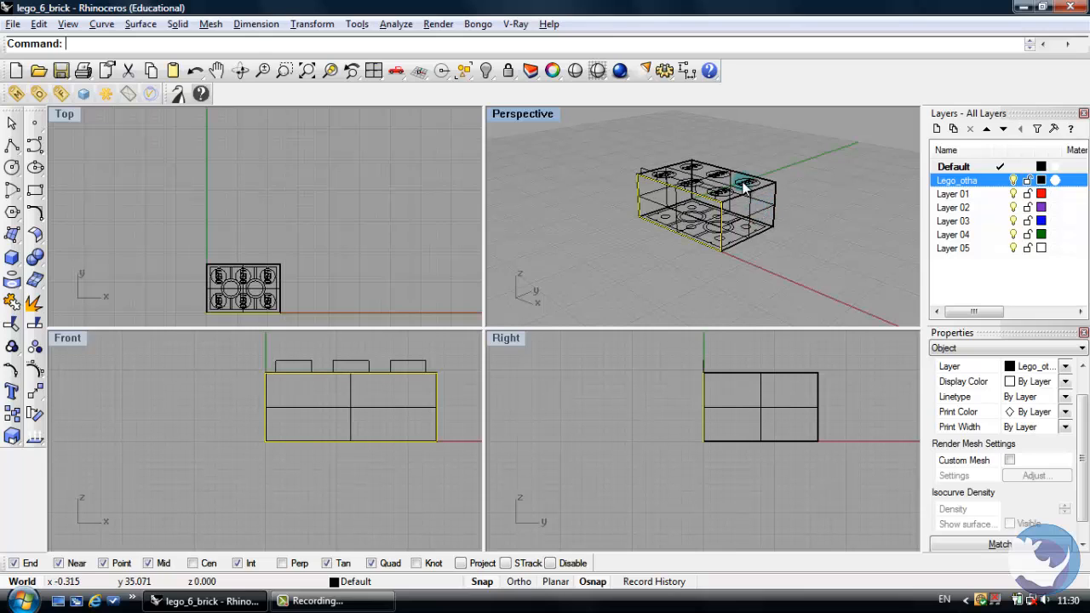
Extrude the six stud circles on the brick's upper face 1.7 units upward as capped solids, matching the side view's stud height.
scroll(718, 203, up, 3)
click(720, 202)
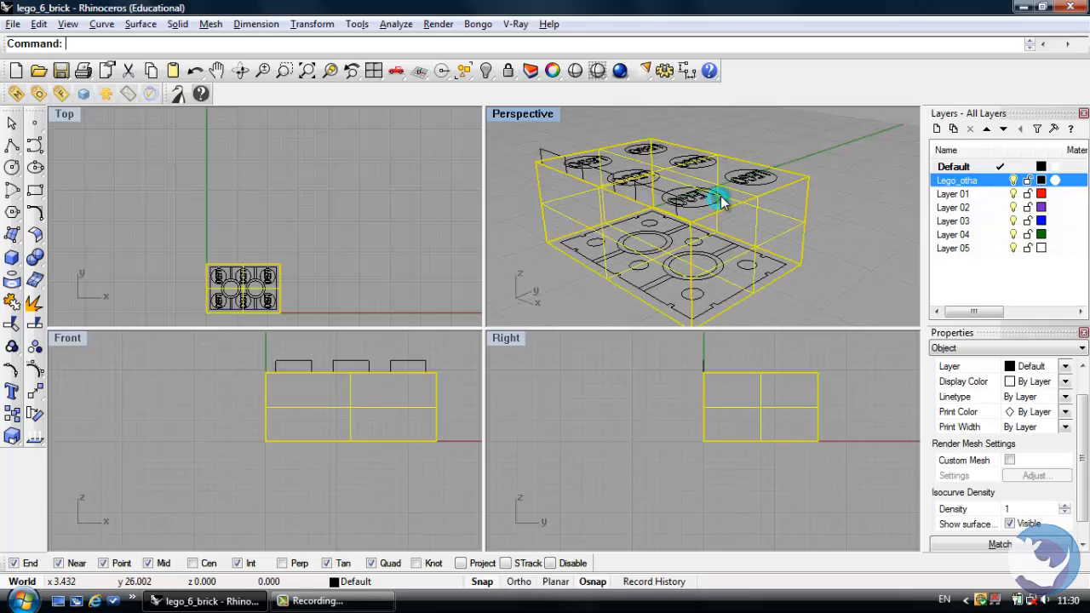
click(724, 197)
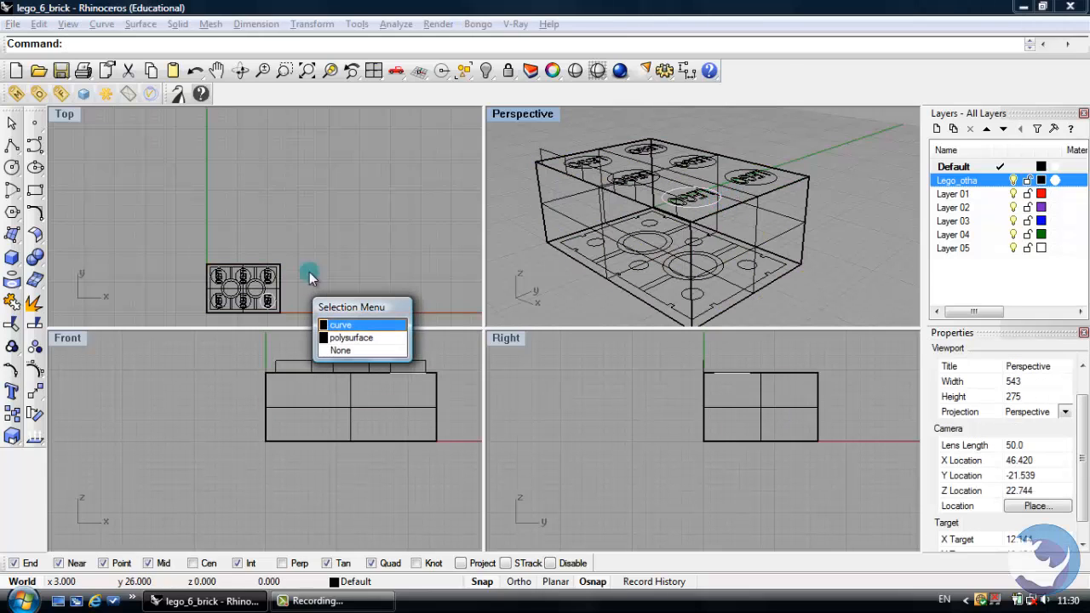
click(344, 328)
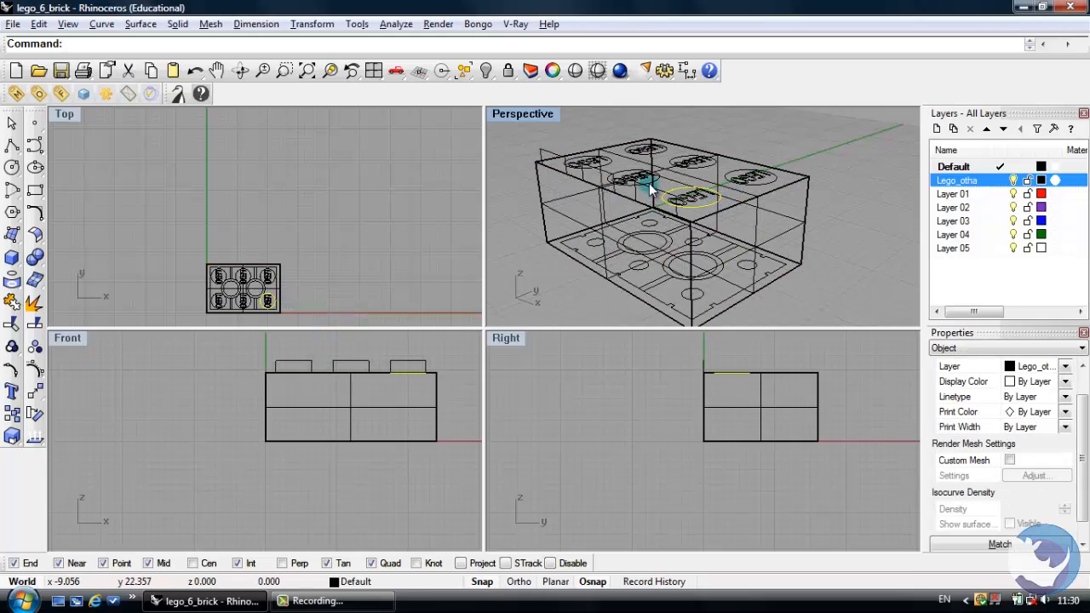
shift+click(648, 179)
shift+click(610, 169)
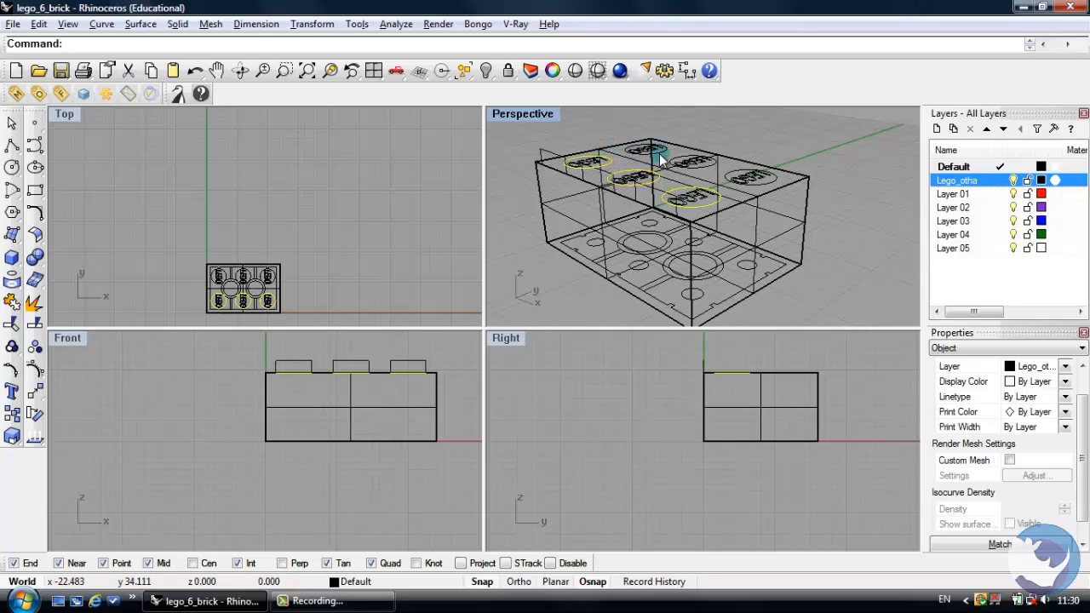
shift+click(756, 187)
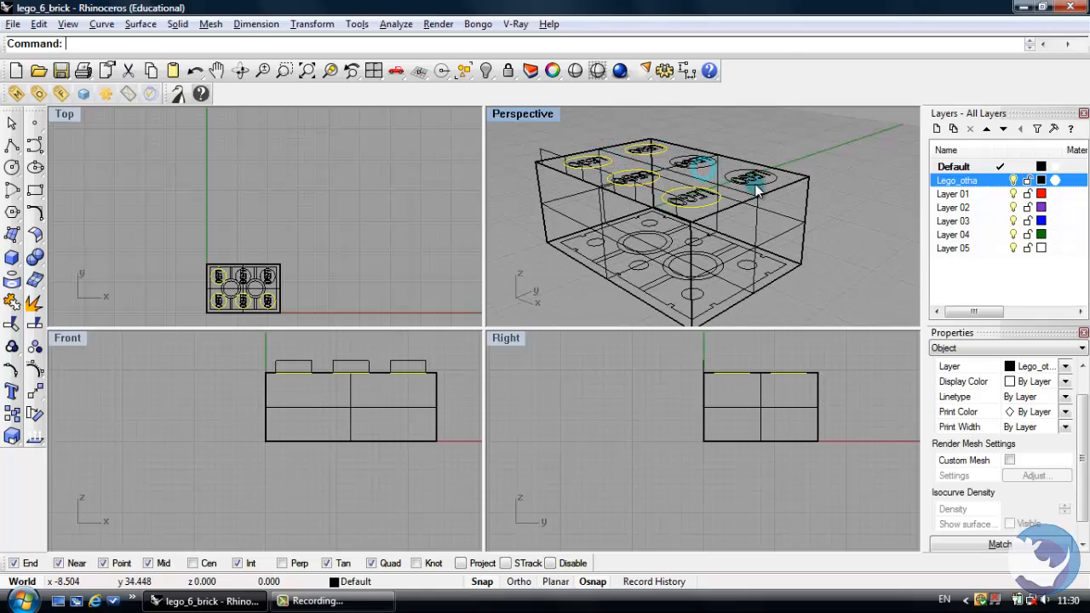
shift+click(729, 197)
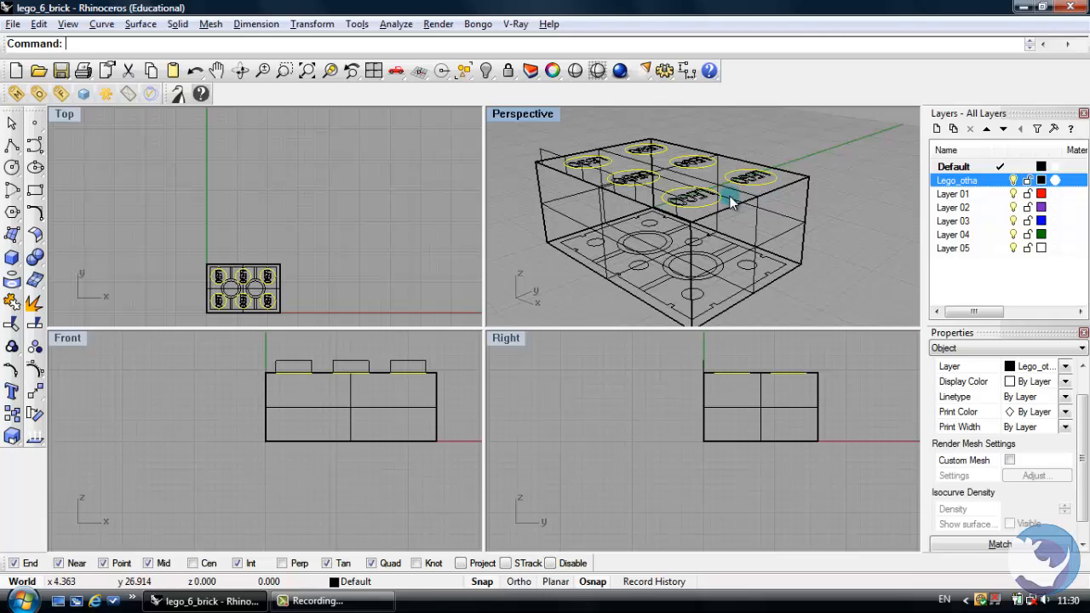
right_click(681, 172)
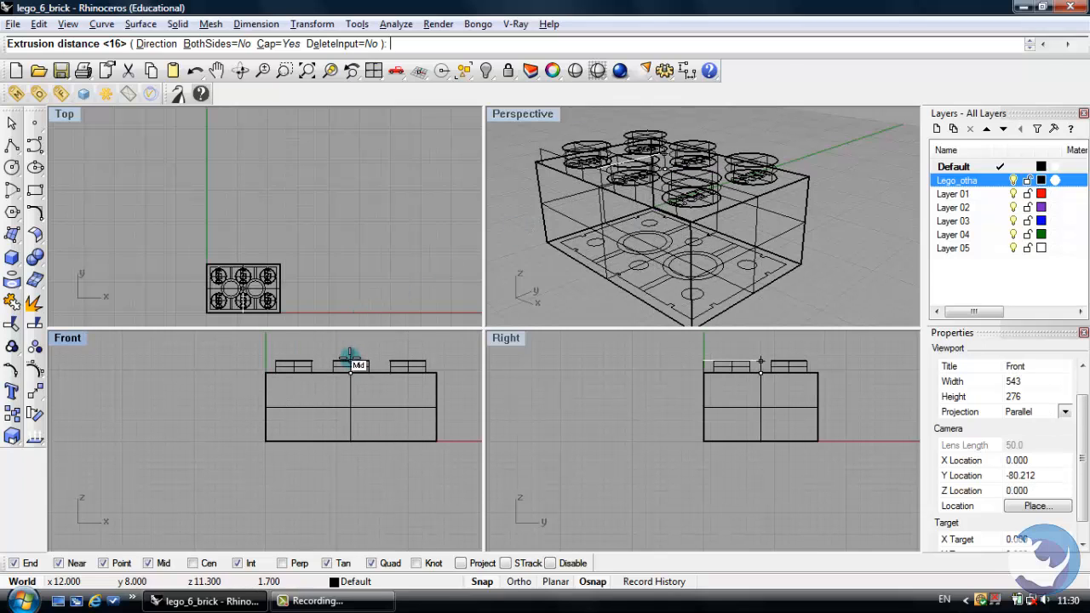
click(351, 361)
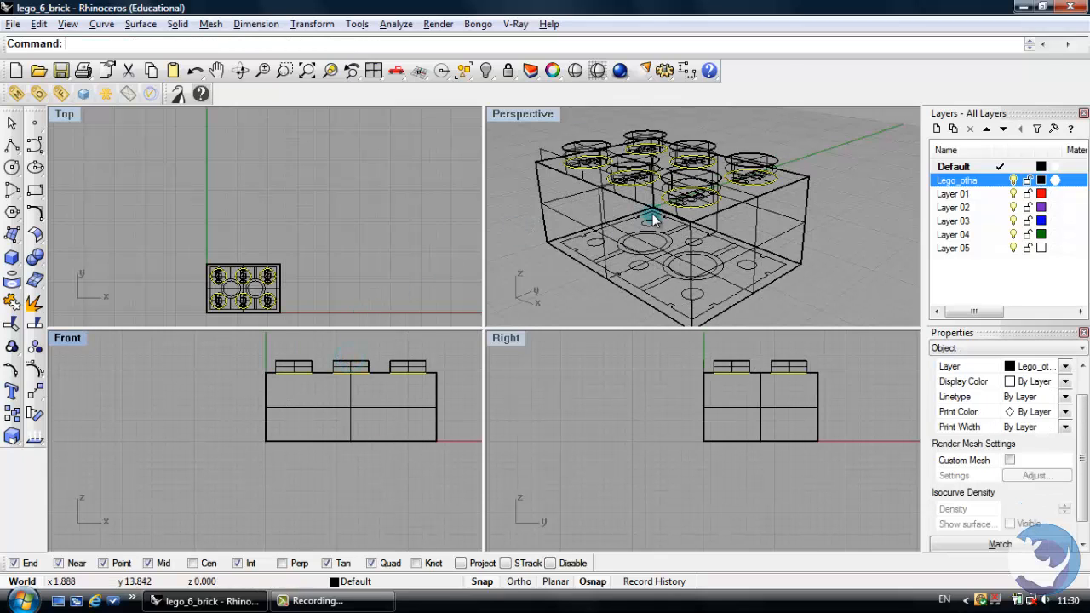
click(508, 253)
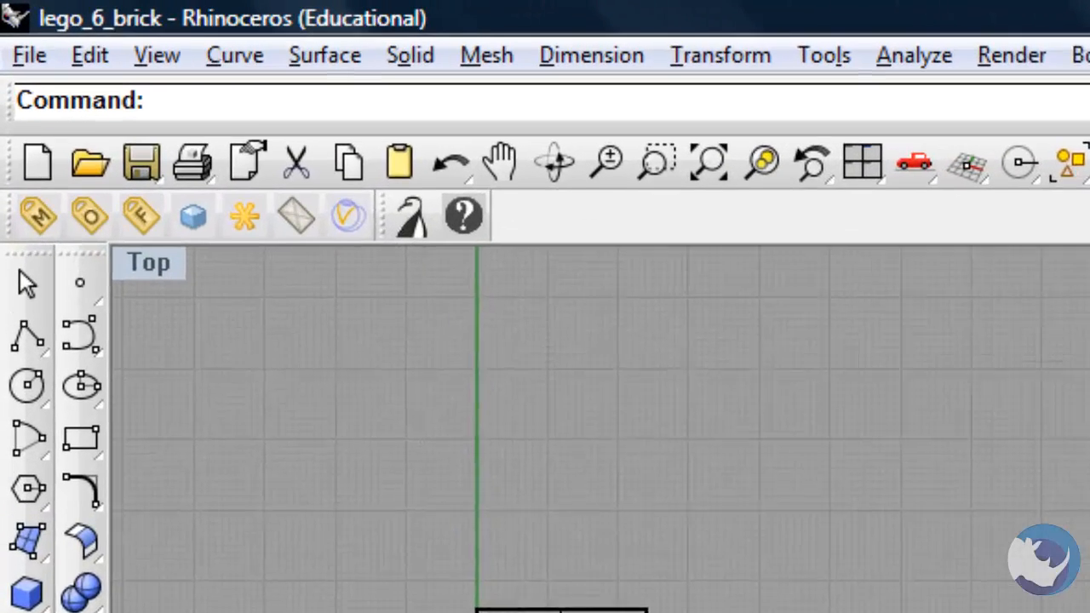
Set the Perspective viewport to Shaded display mode.
click(158, 57)
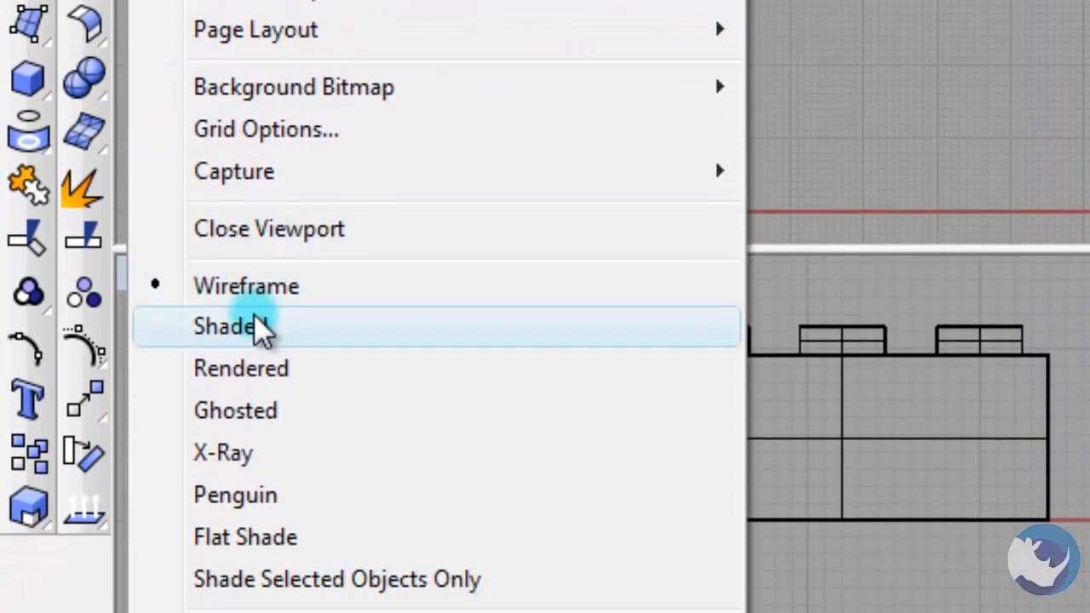
click(258, 329)
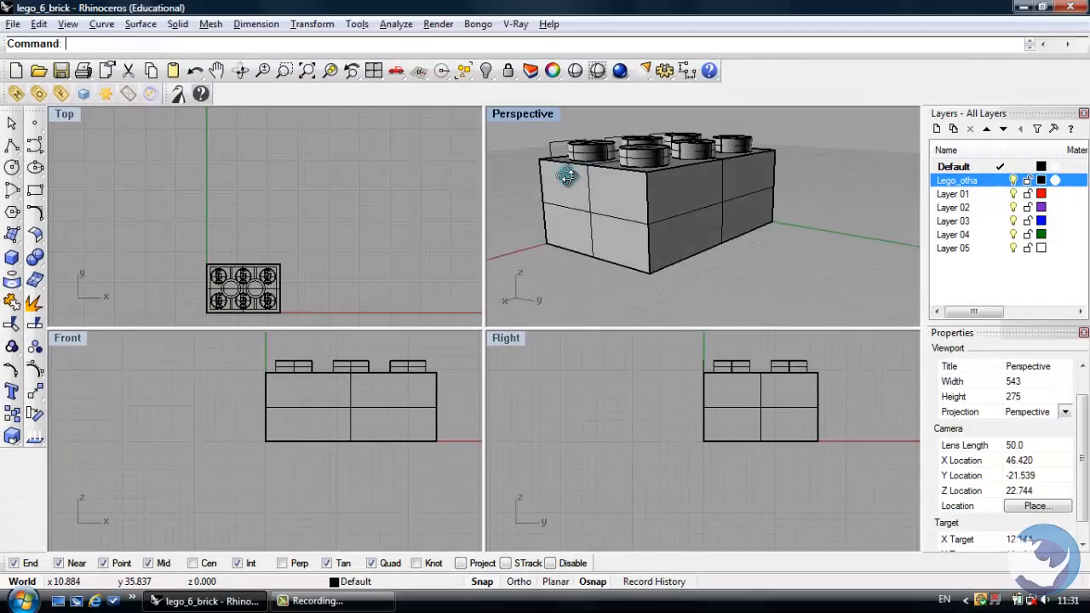
right_drag(568, 176, 647, 219)
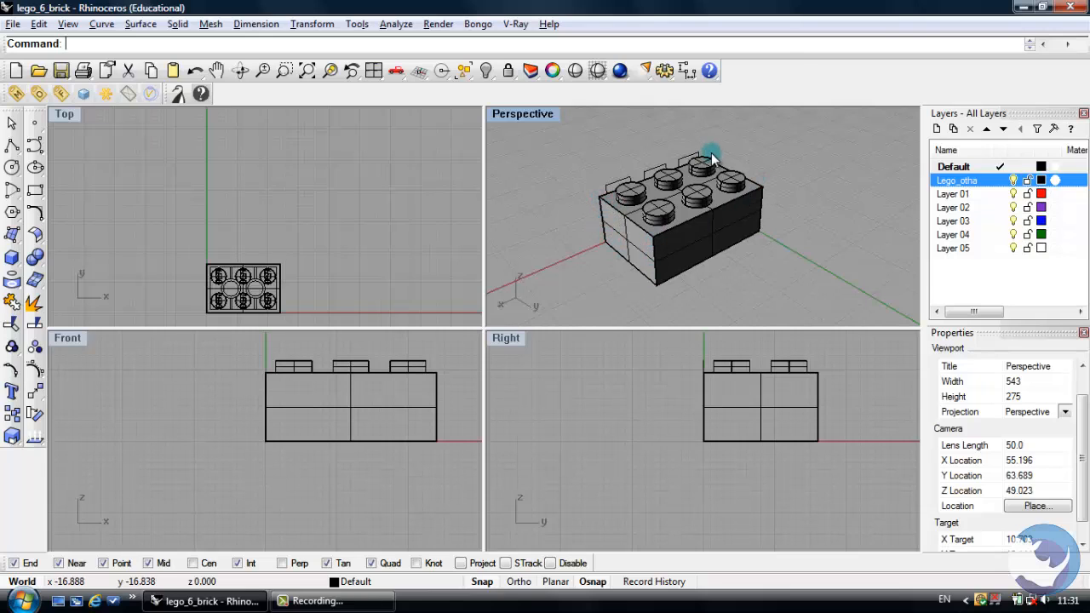
click(658, 208)
click(631, 195)
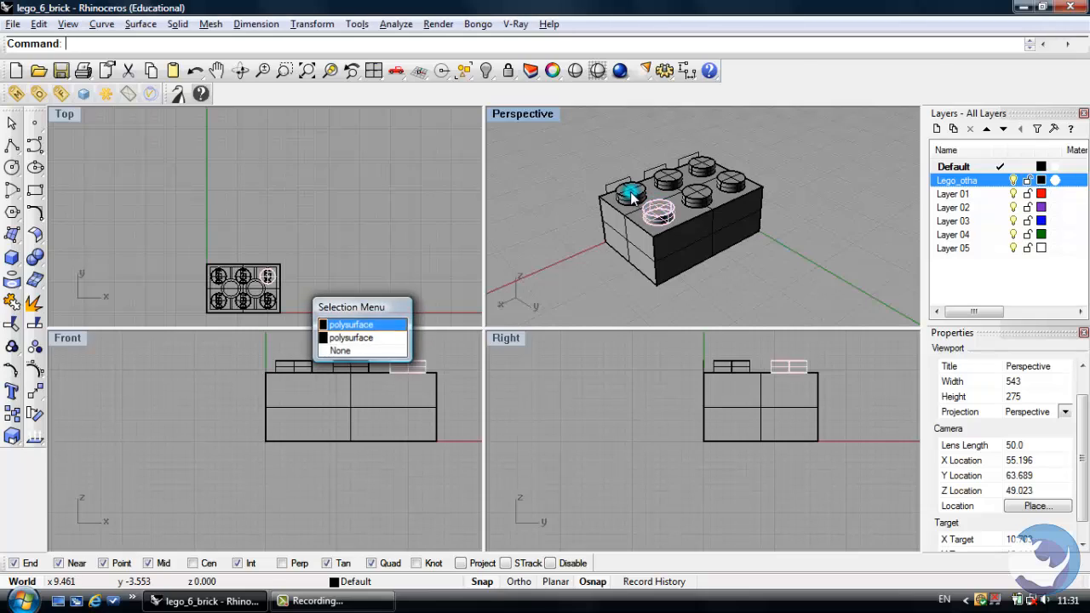
click(562, 216)
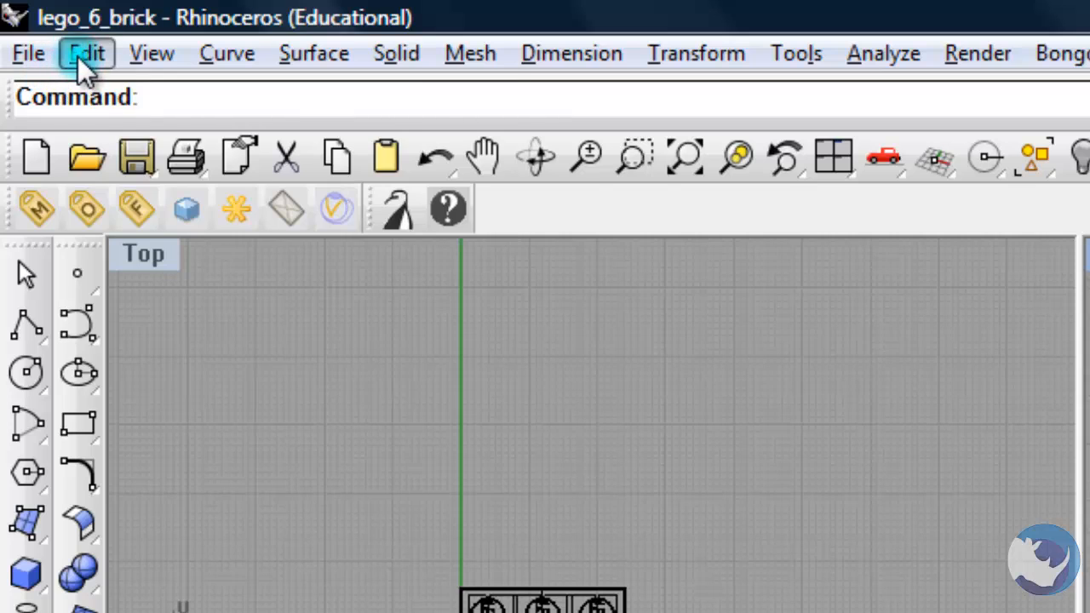
Select all polysurfaces, assign them to Layer 01, and hide that layer so only the 2D curves remain.
click(79, 58)
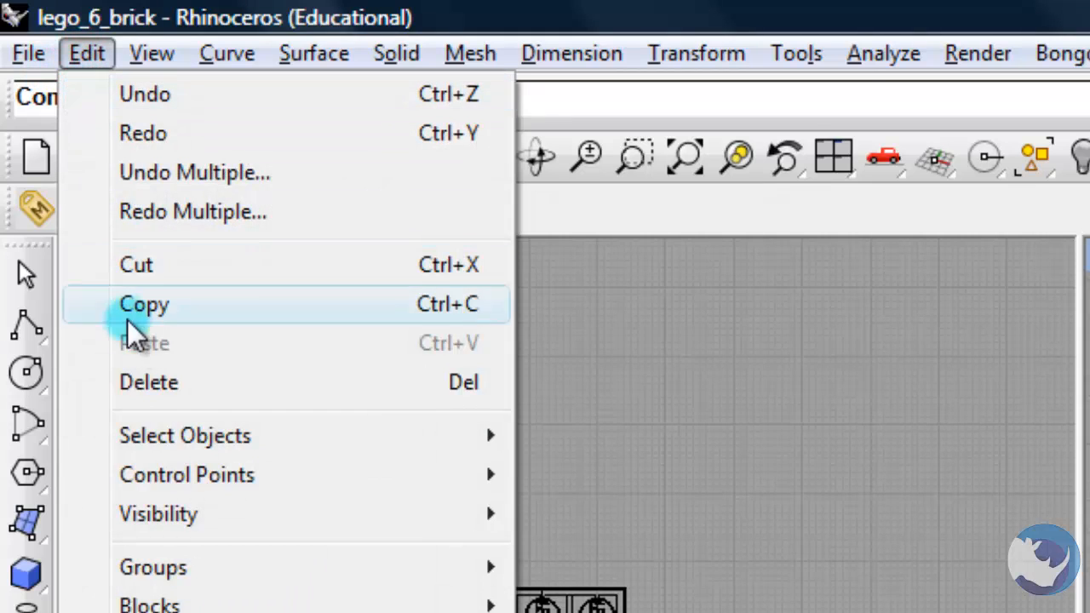
mouse_move(153, 433)
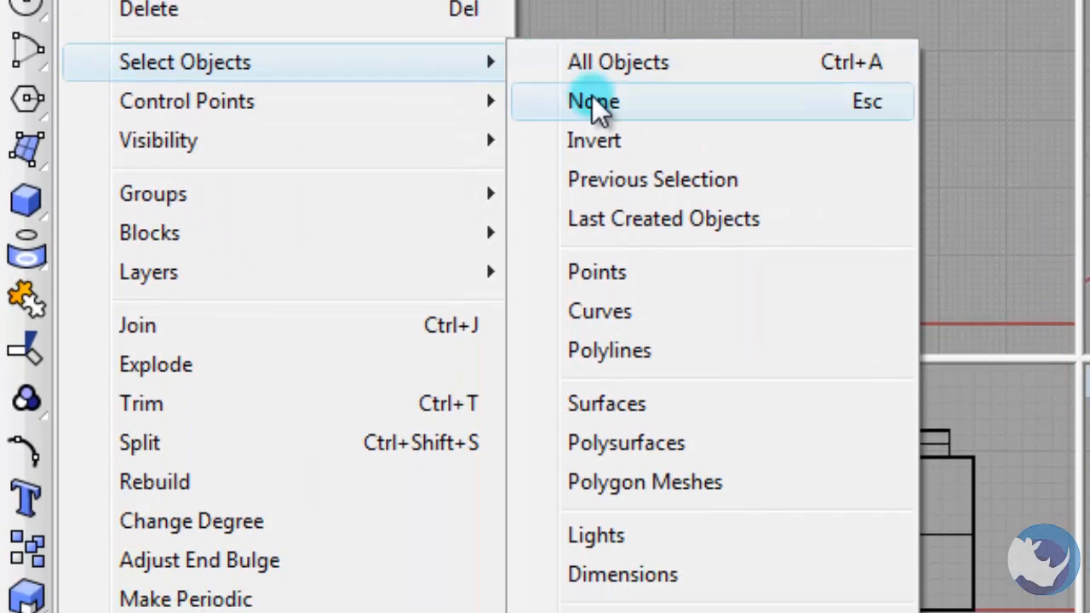
click(663, 443)
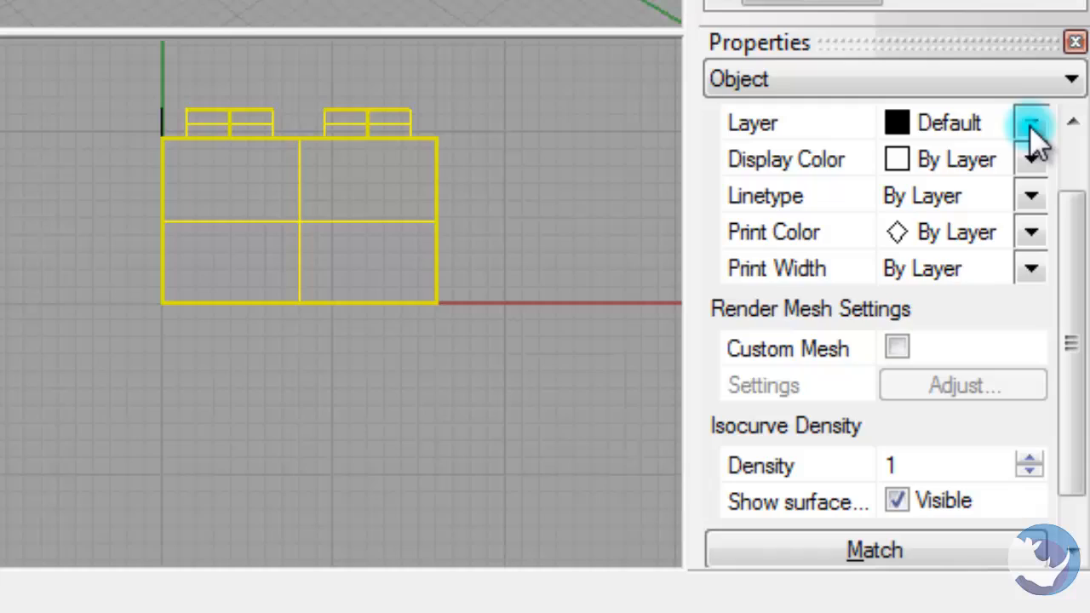
click(1031, 125)
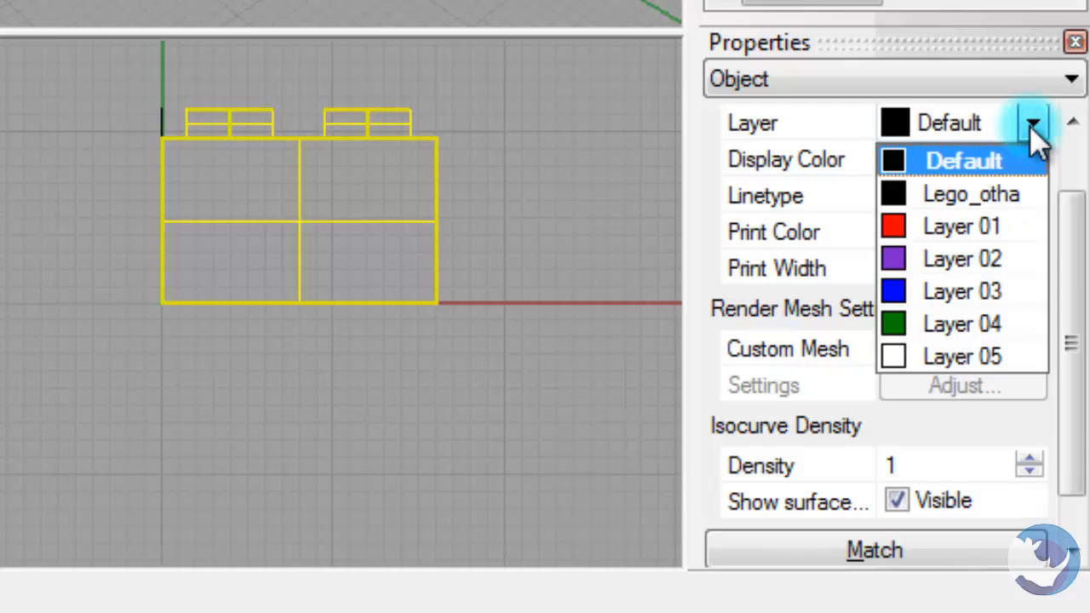
click(981, 228)
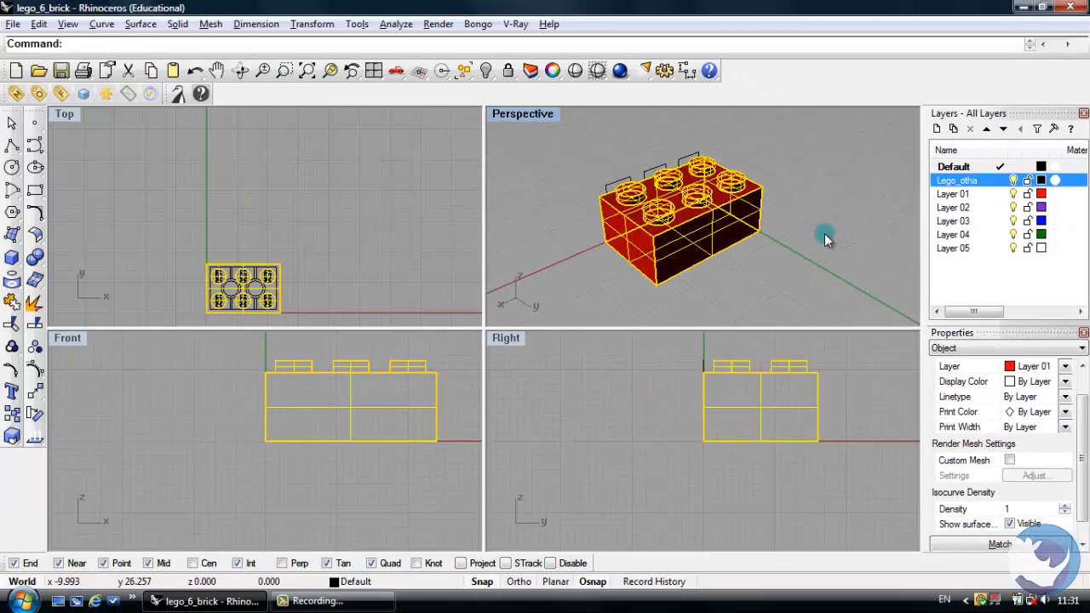
click(787, 248)
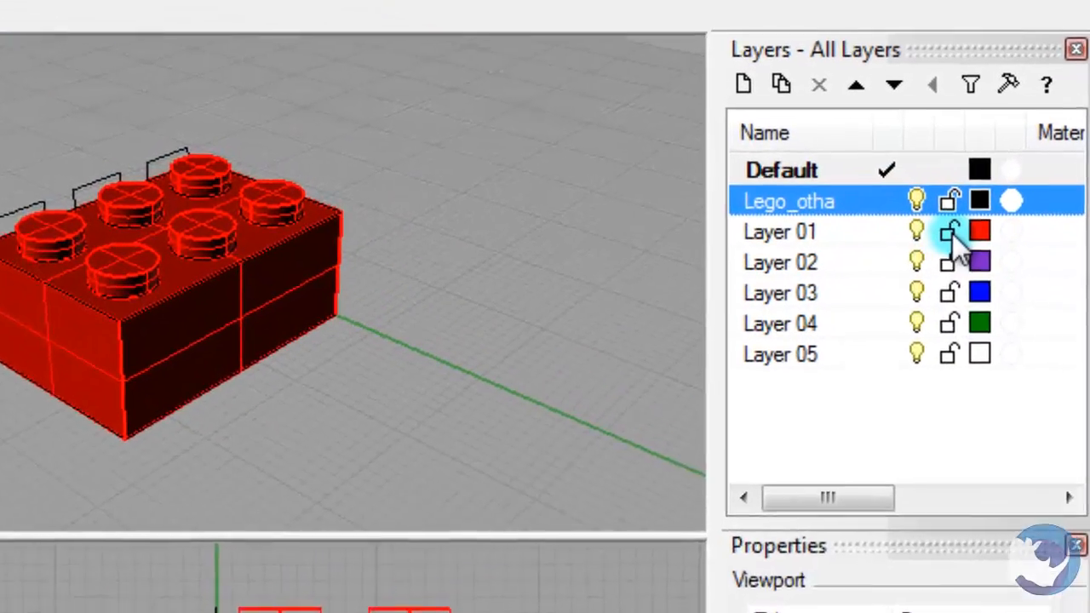
click(916, 231)
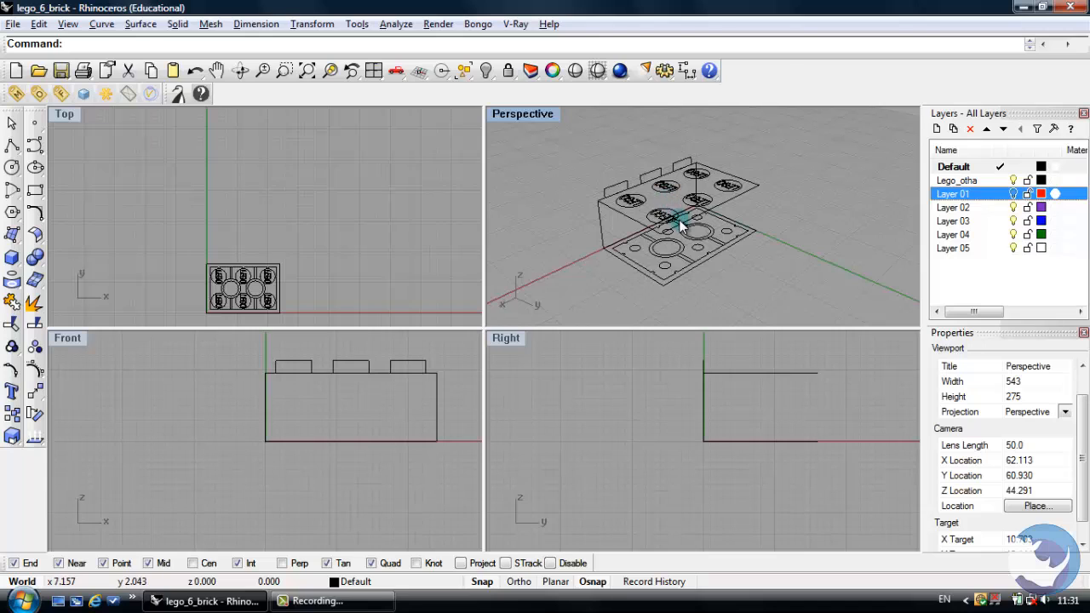
Extrude the LEGO lettering curves inside all six stud circles by 0.1 units as capped solids.
right_drag(670, 219, 657, 214)
scroll(660, 217, up, 3)
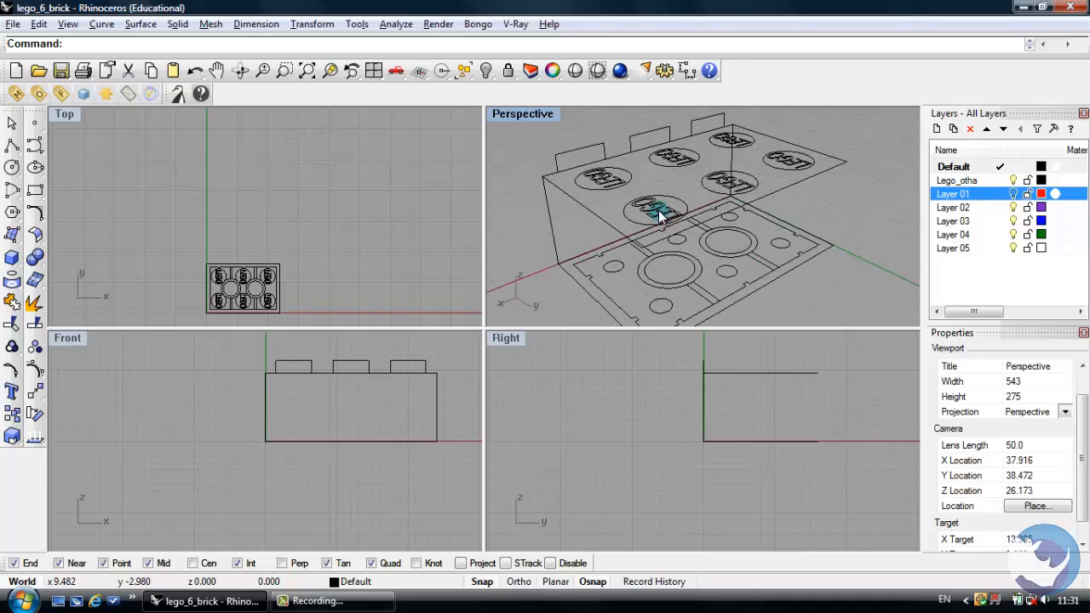
click(657, 213)
shift+click(605, 179)
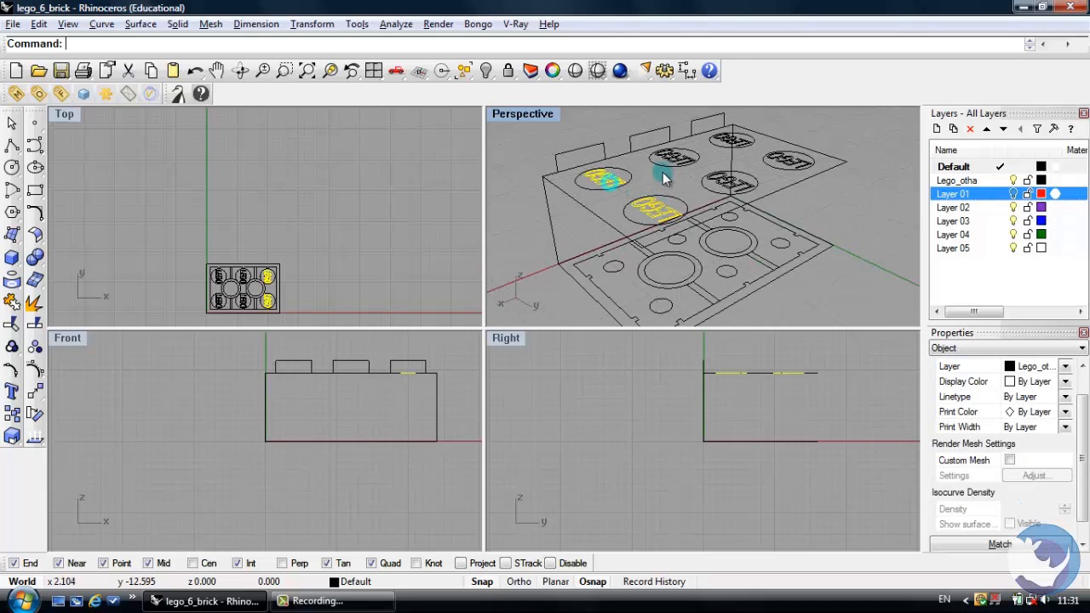
shift+click(672, 167)
shift+click(737, 186)
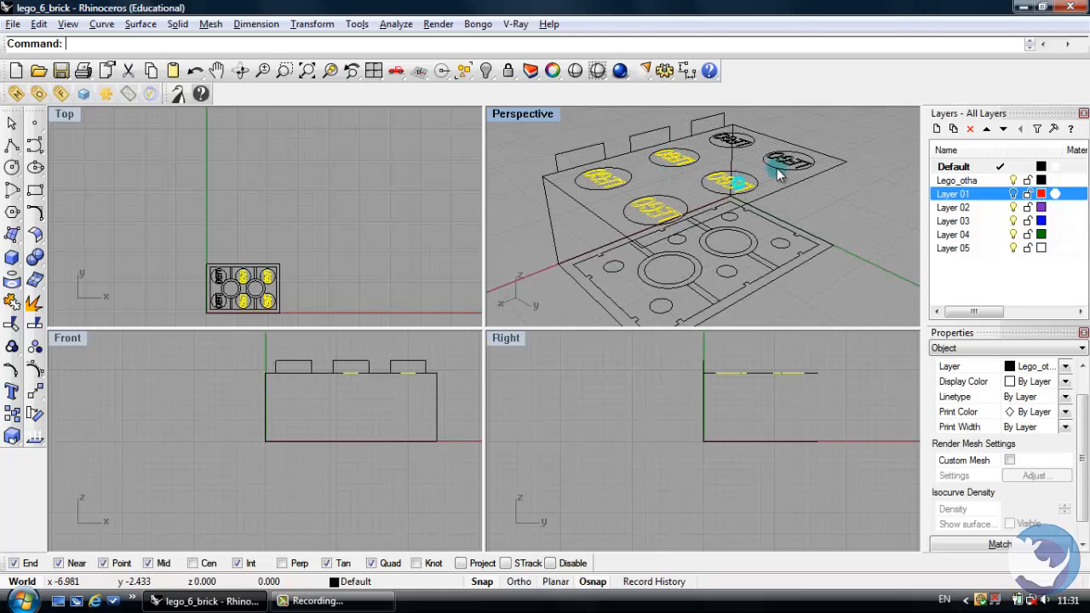
shift+click(787, 161)
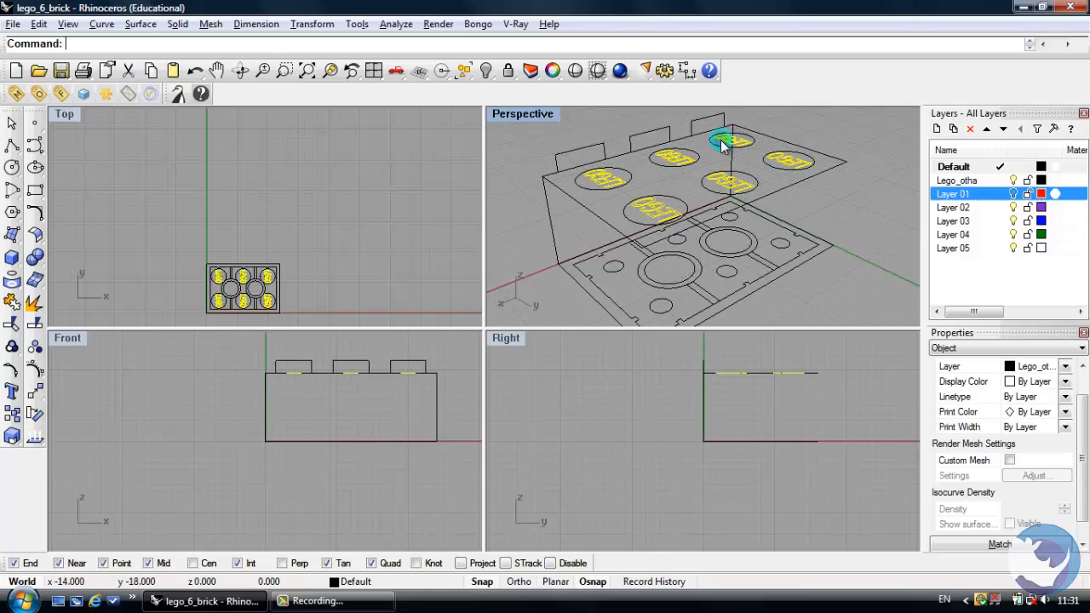
text(ExtrudeCrv)
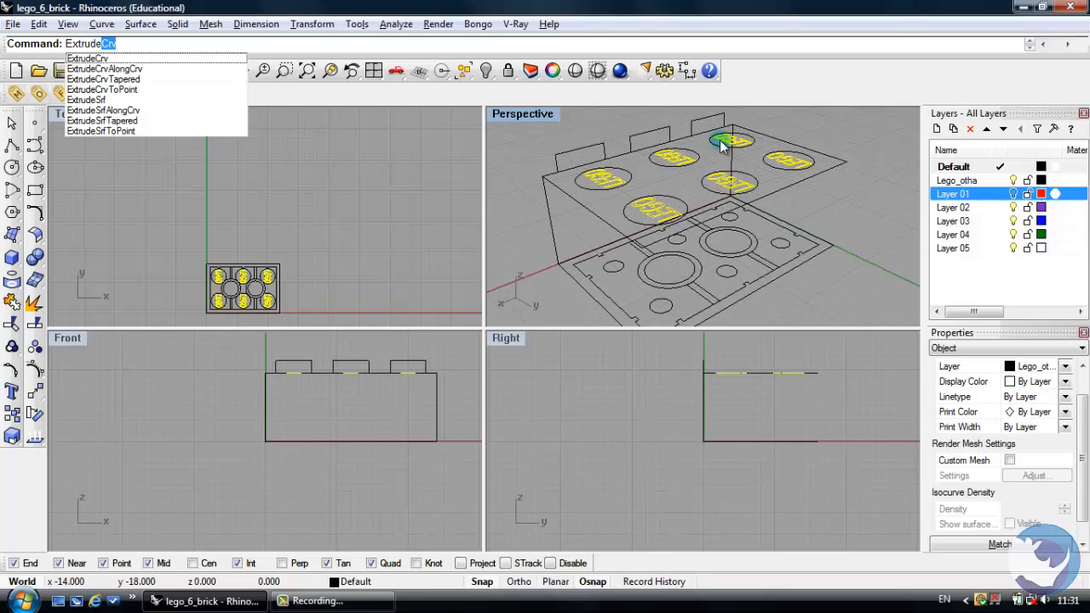
key(Return)
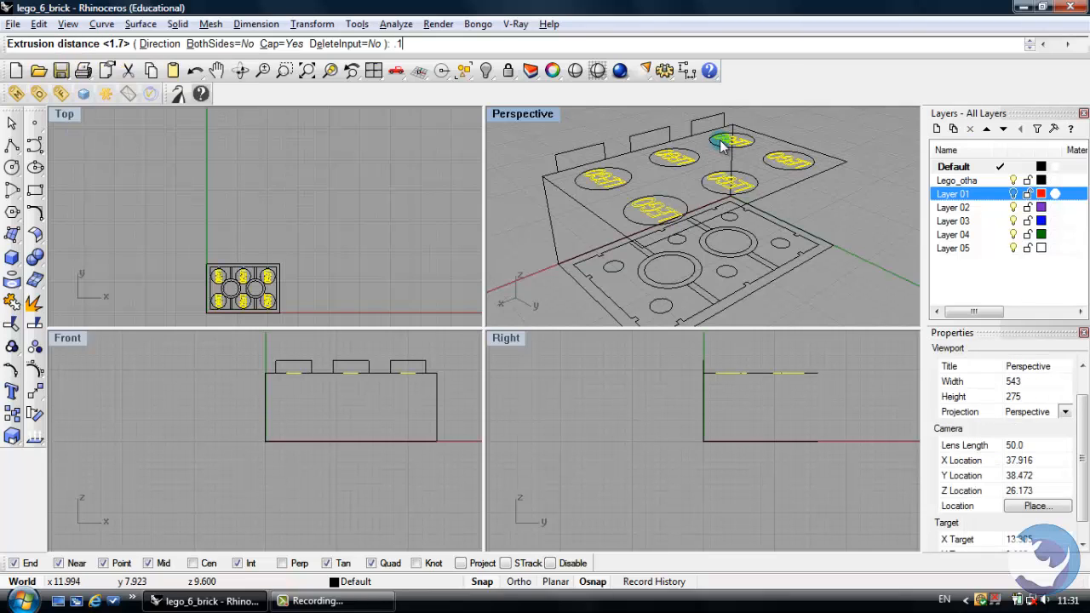
key(Return)
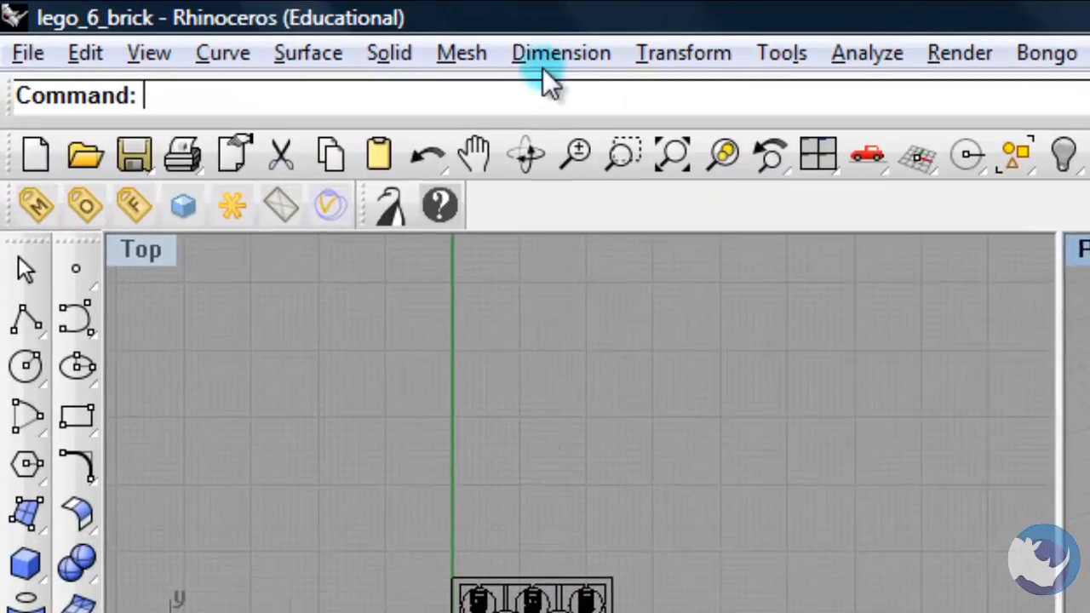
Select all visible polysurfaces and group the extruded lettering solids.
click(78, 51)
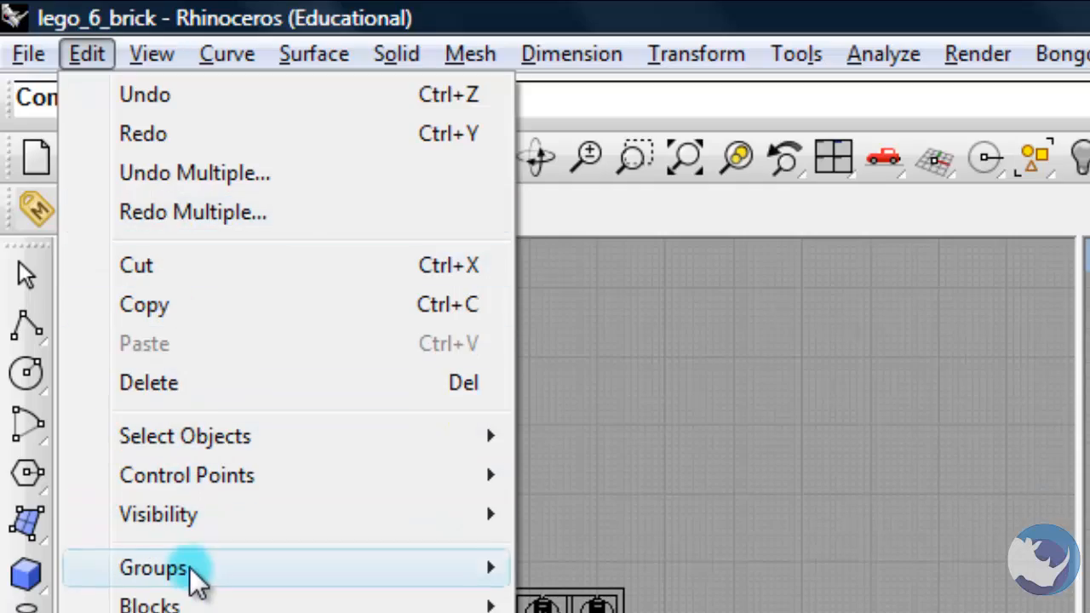
mouse_move(219, 439)
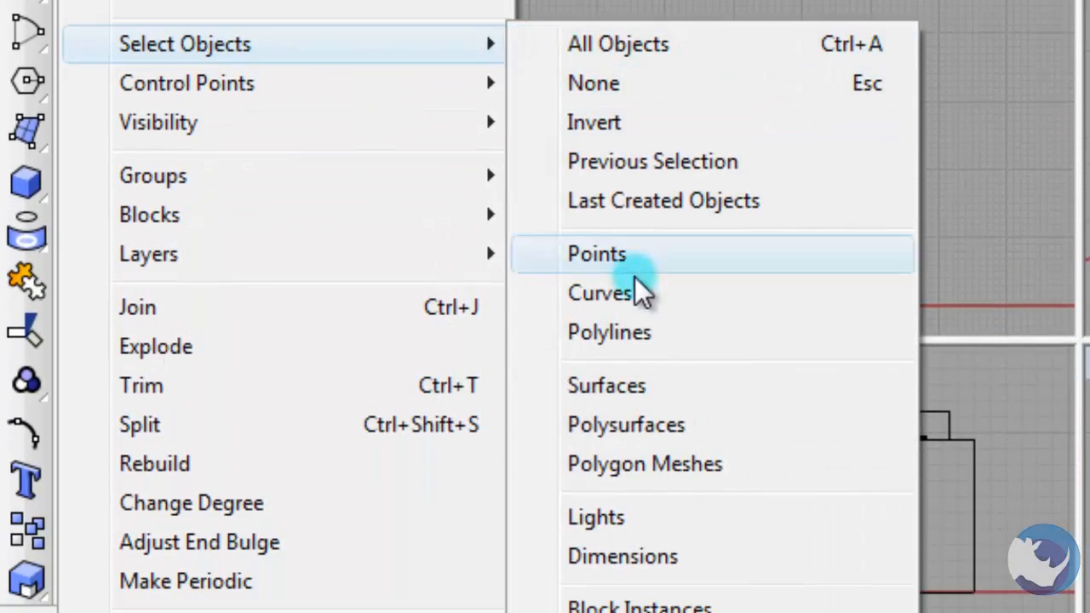
click(660, 424)
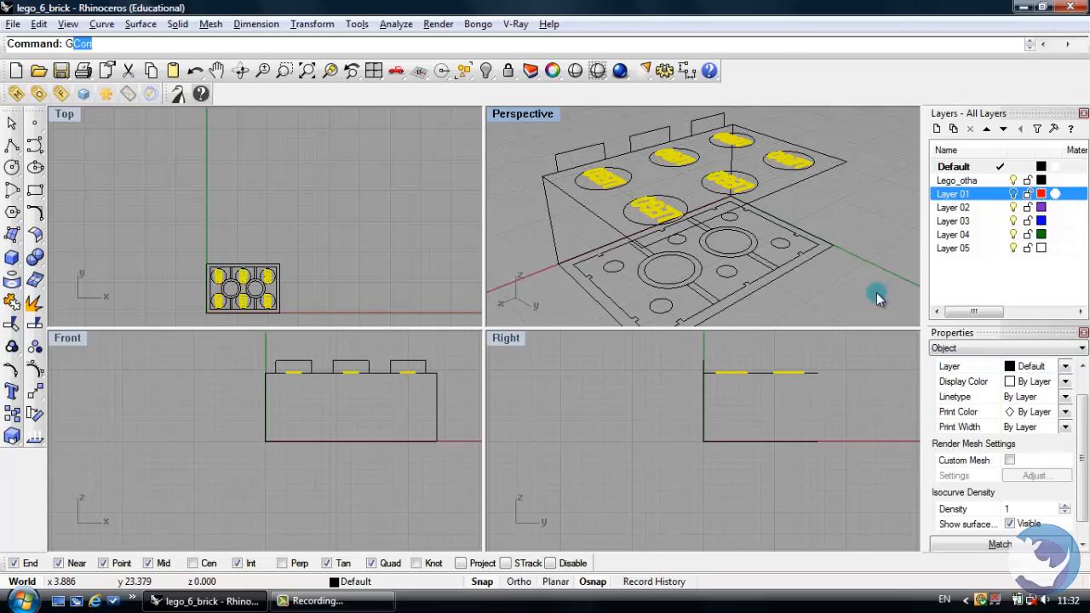
key(Return)
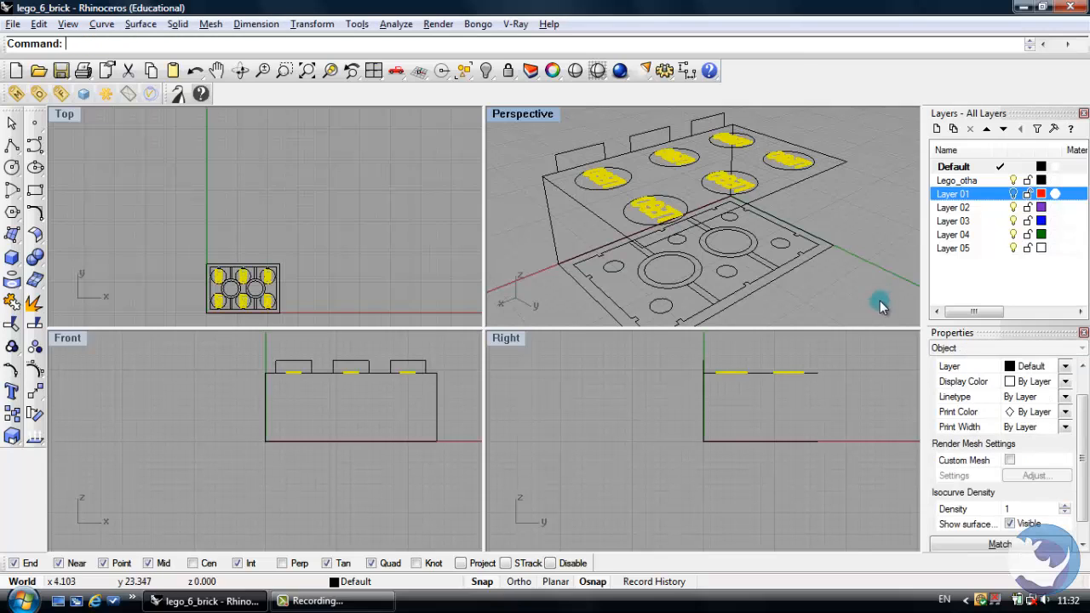
Assign the lettering group to Layer 01, and swap layer visibility to show Layer 01 and hide Lego_otha.
click(1066, 367)
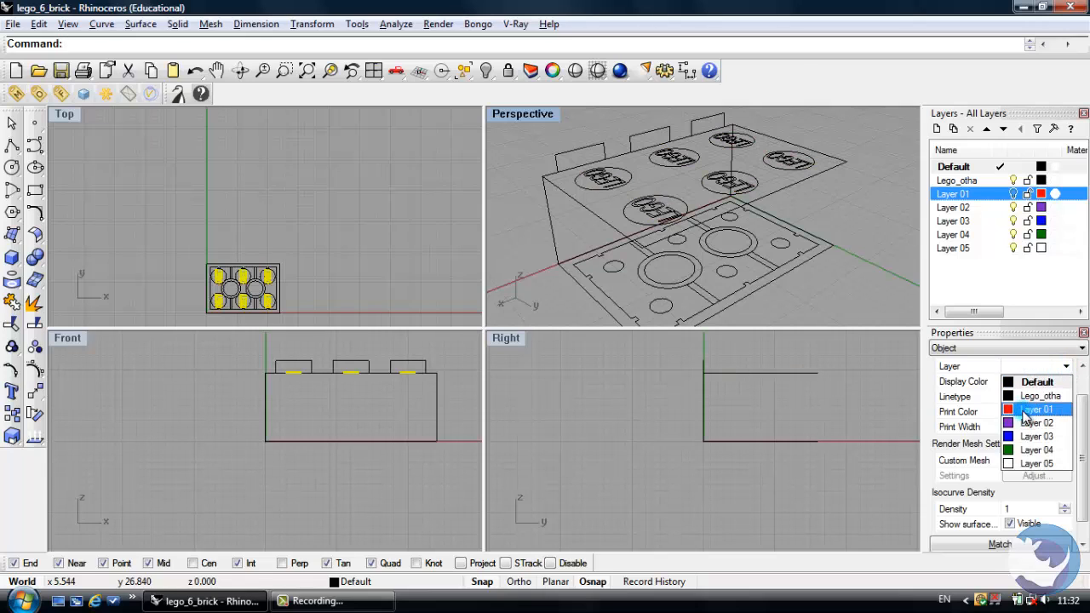
click(1025, 415)
click(752, 156)
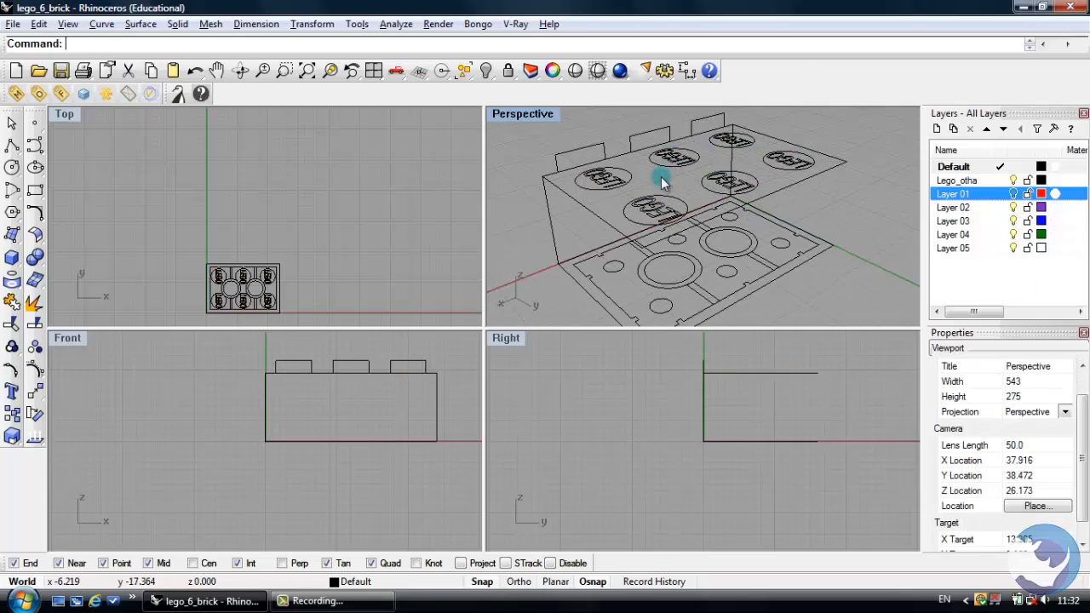
click(1015, 181)
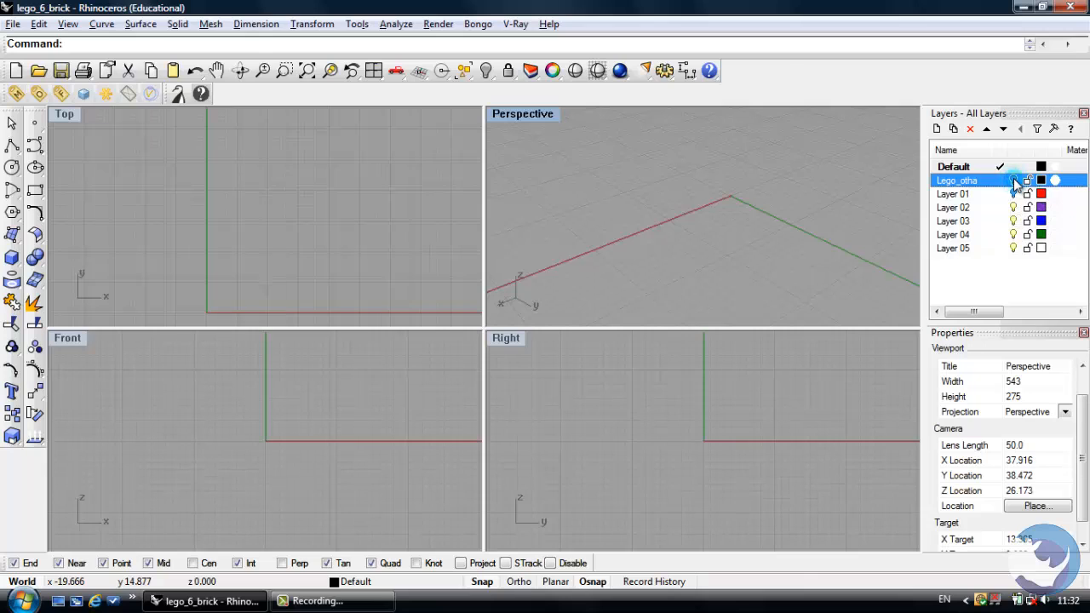
click(1015, 196)
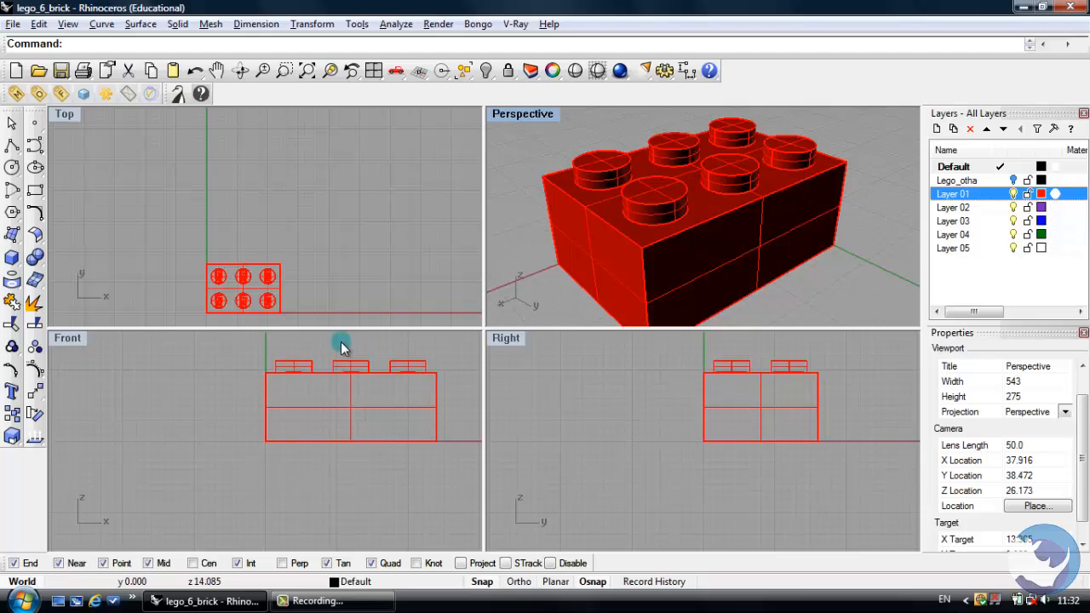
Move the lettering group straight up 1.7 units in the Front view, from the stud base to the top faces of the studs.
click(297, 375)
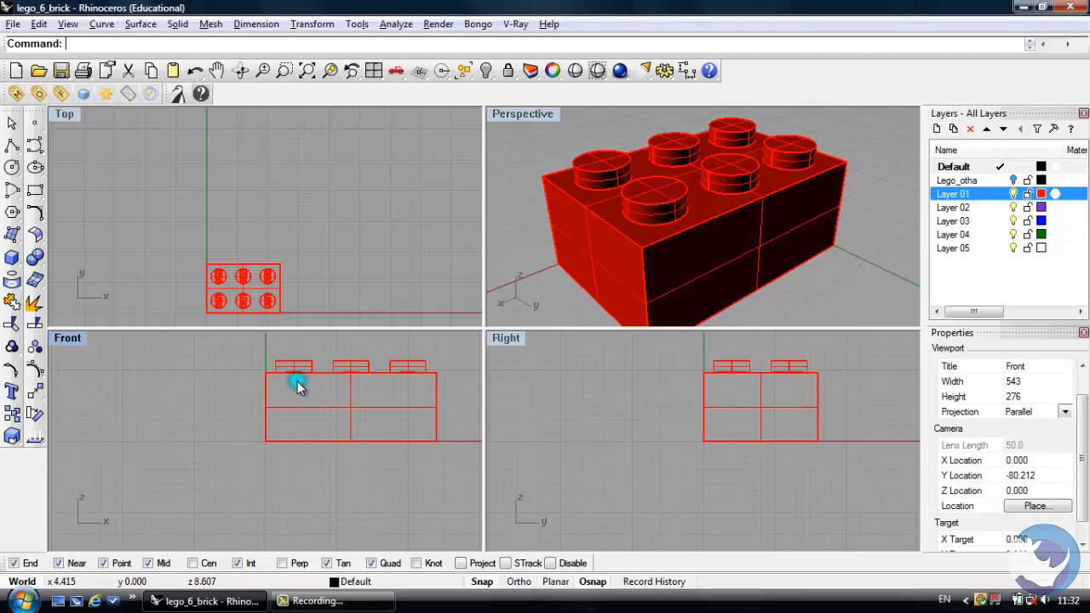
scroll(296, 368, up, 4)
click(280, 407)
right_drag(280, 406, 274, 433)
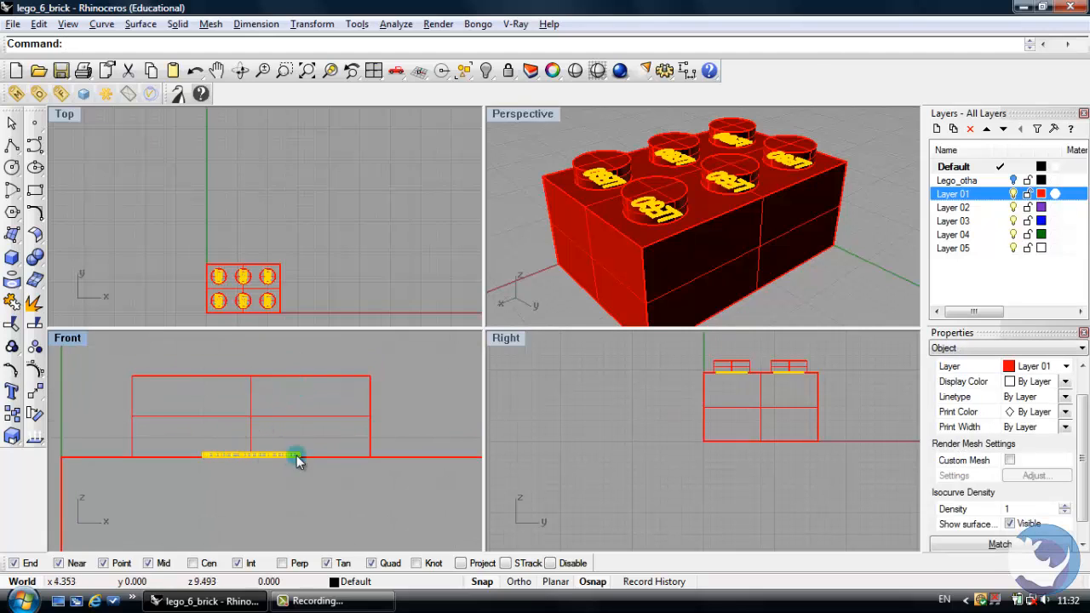
click(36, 392)
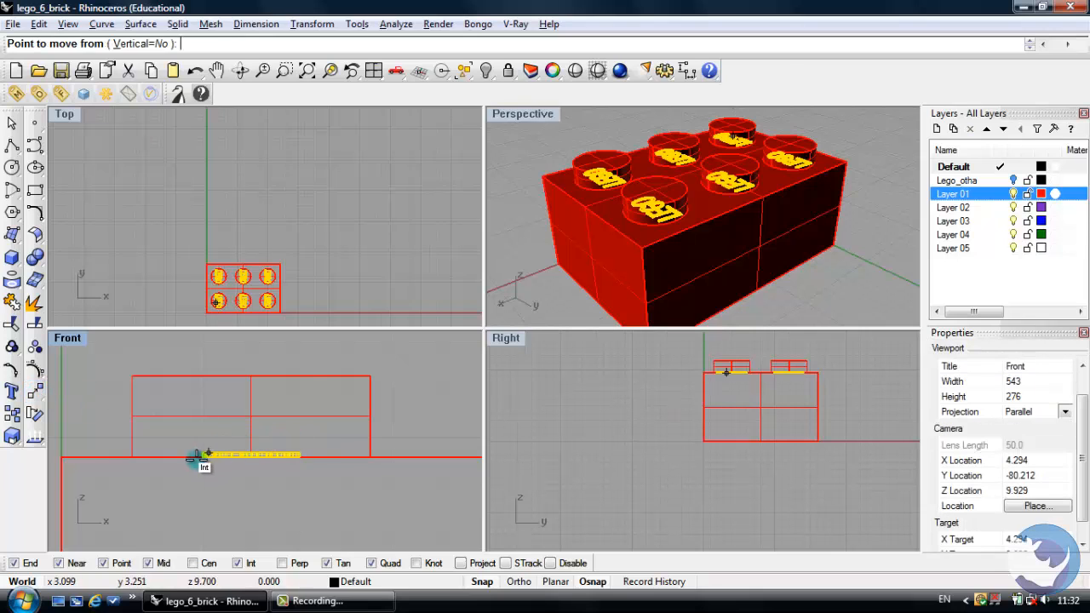
scroll(196, 461, up, 3)
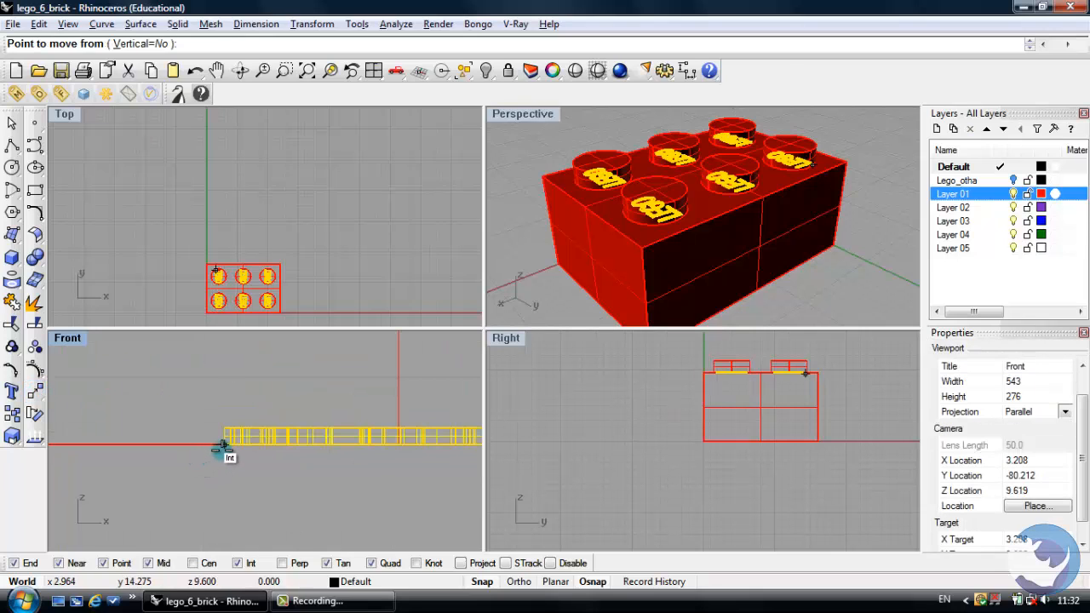
click(223, 444)
scroll(232, 453, down, 3)
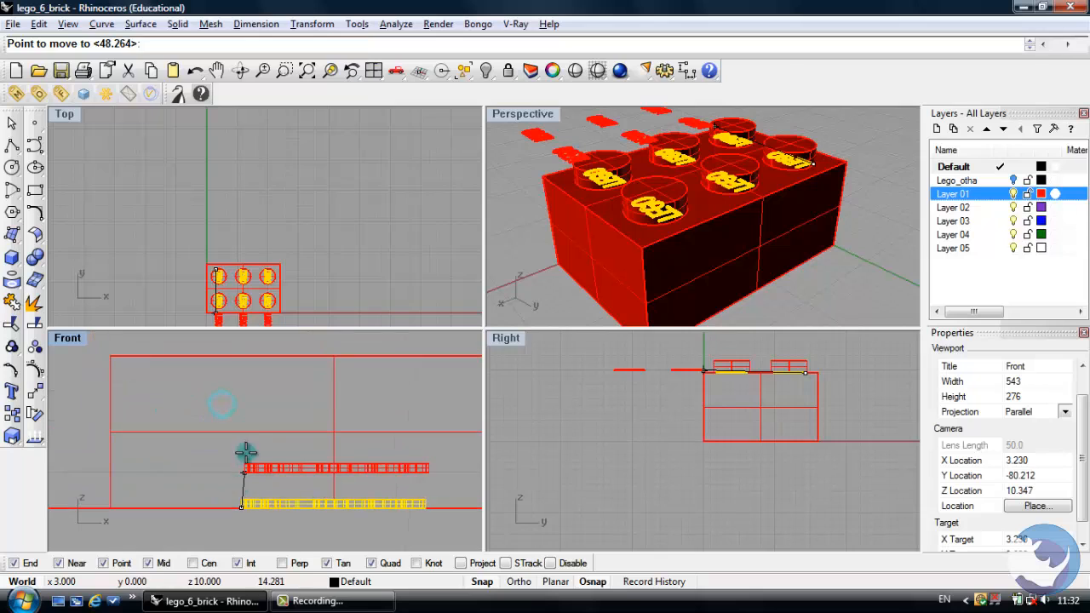
right_drag(244, 393, 254, 437)
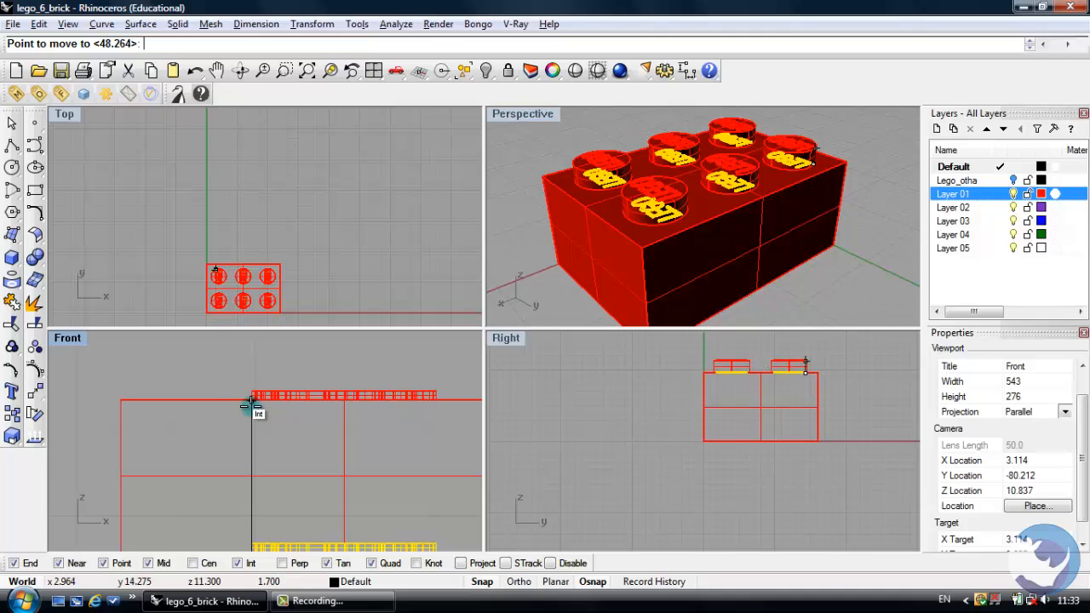
click(250, 405)
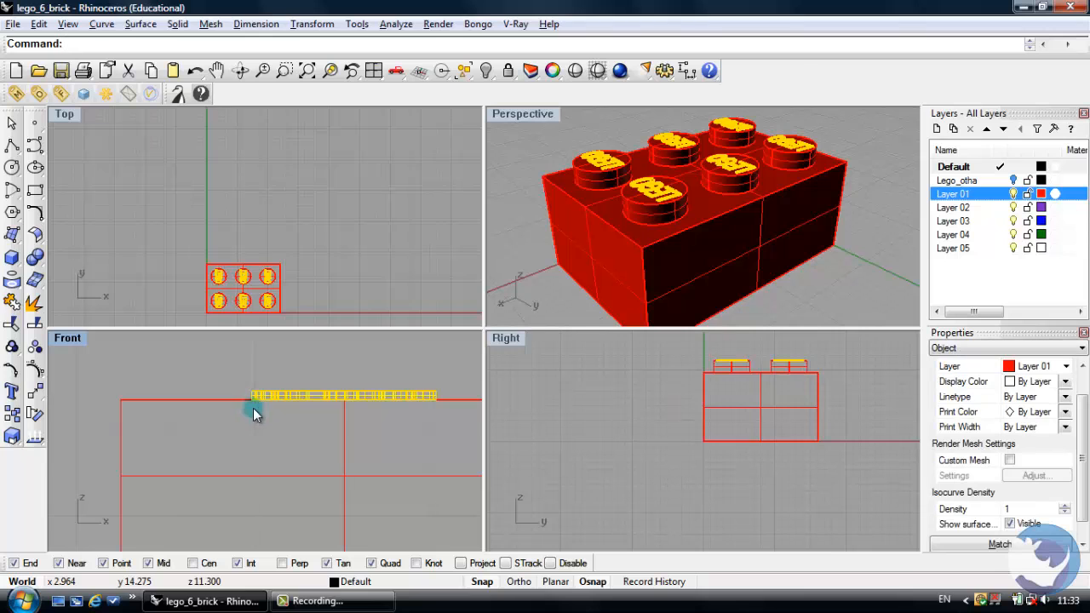
click(528, 251)
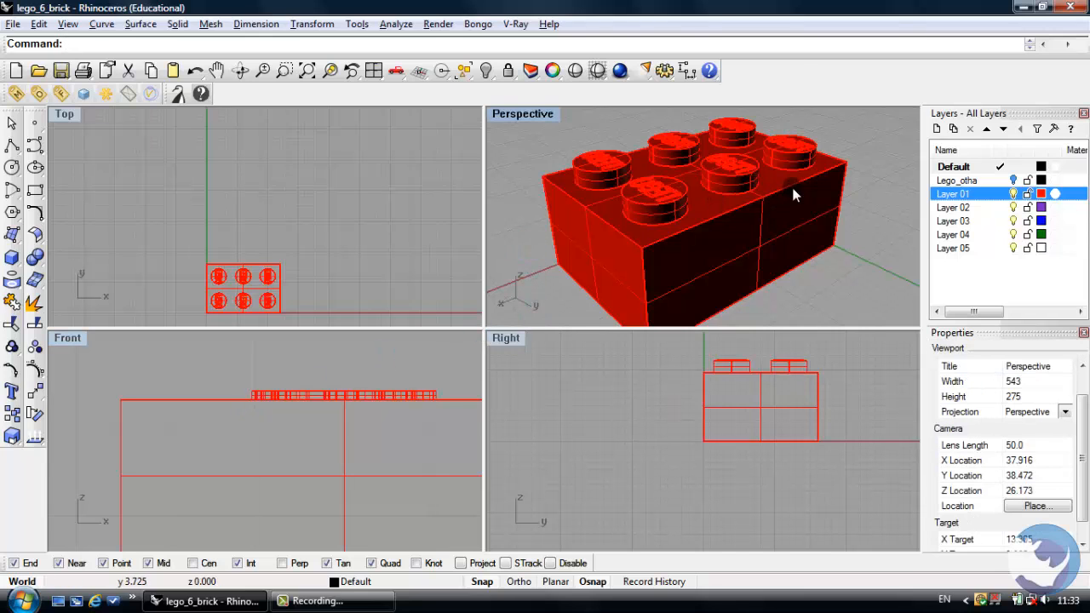
Check the brick from above and below, and hide Layer 01 and show the Lego_otha curves.
right_drag(792, 185, 704, 235)
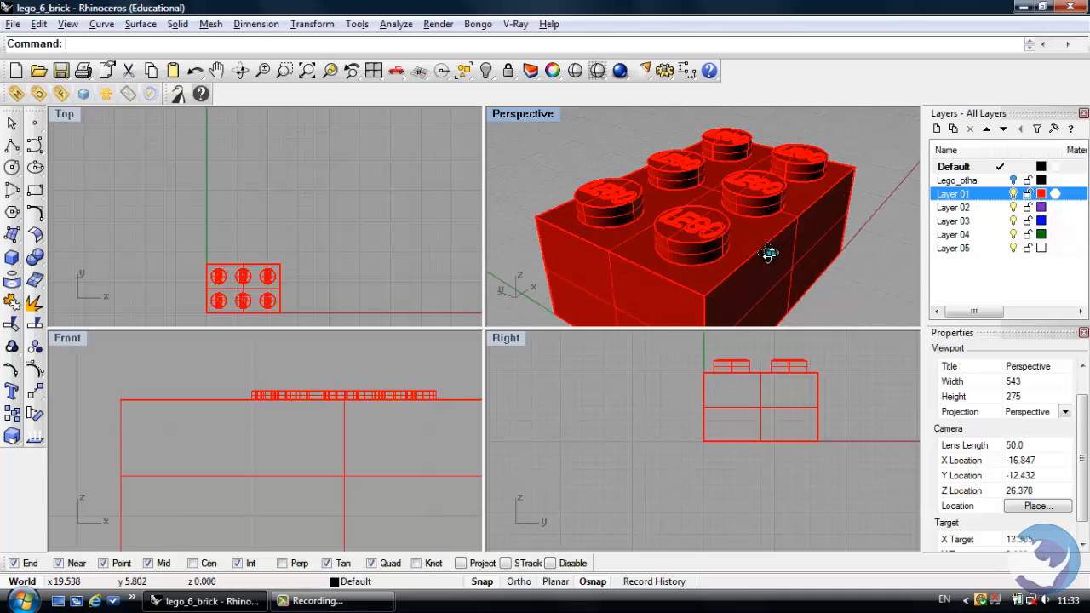
right_drag(768, 253, 674, 140)
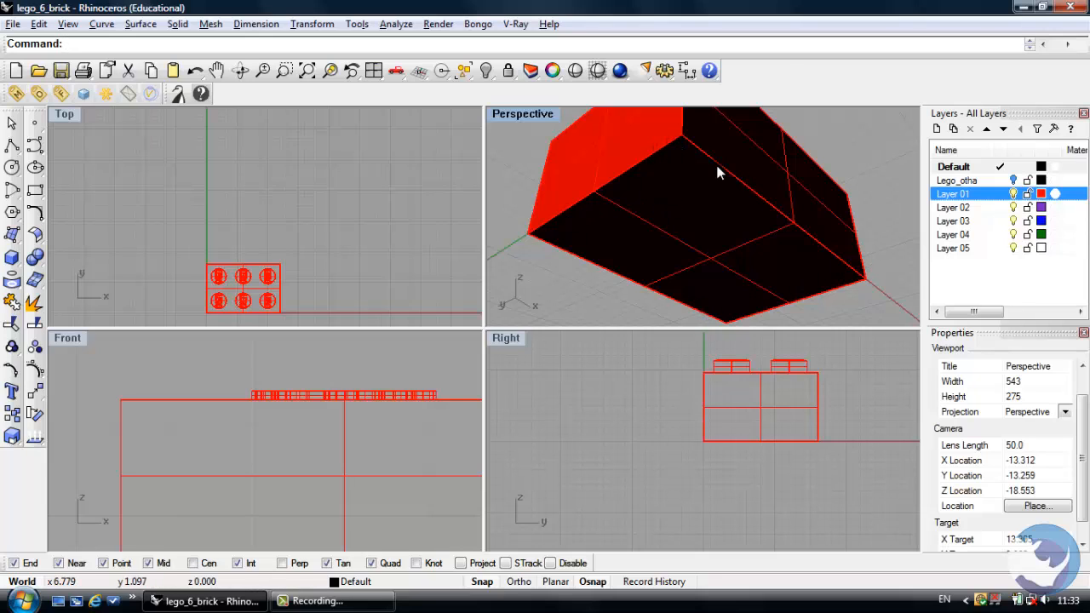
right_drag(716, 166, 704, 190)
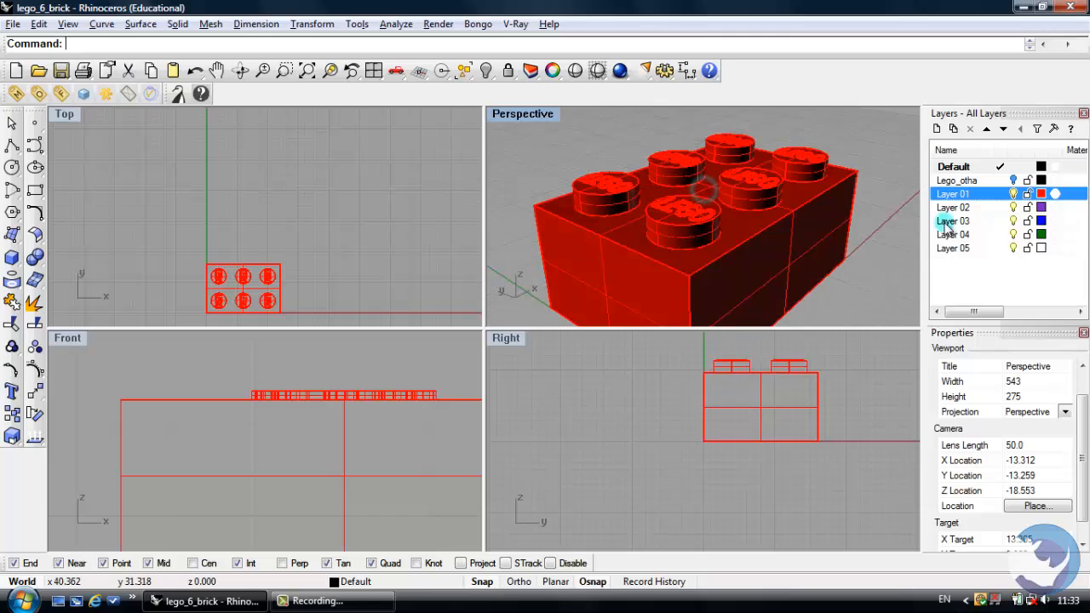
click(1013, 195)
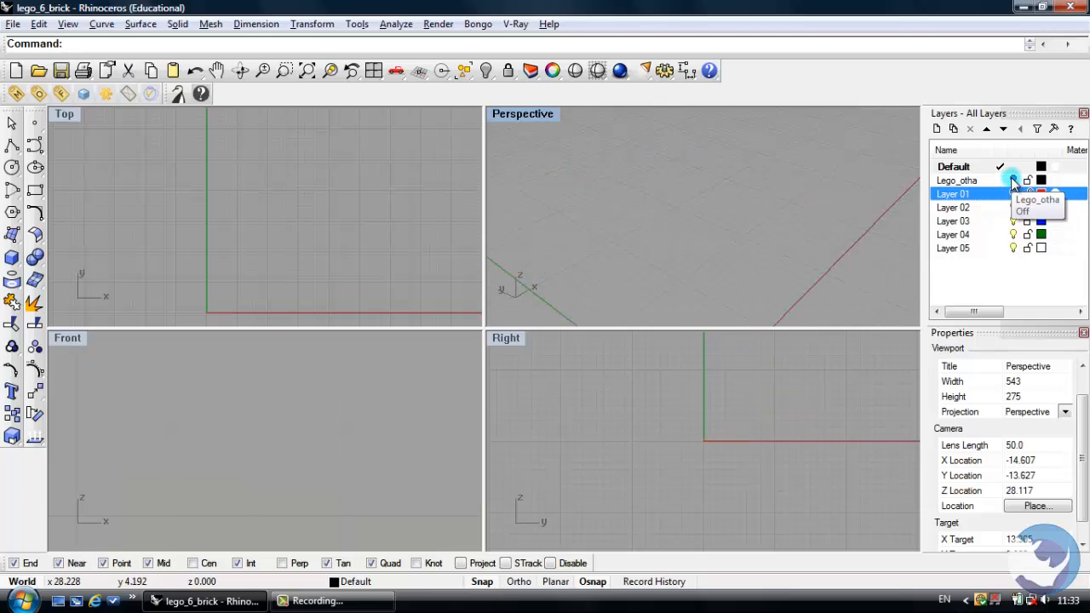
click(1012, 181)
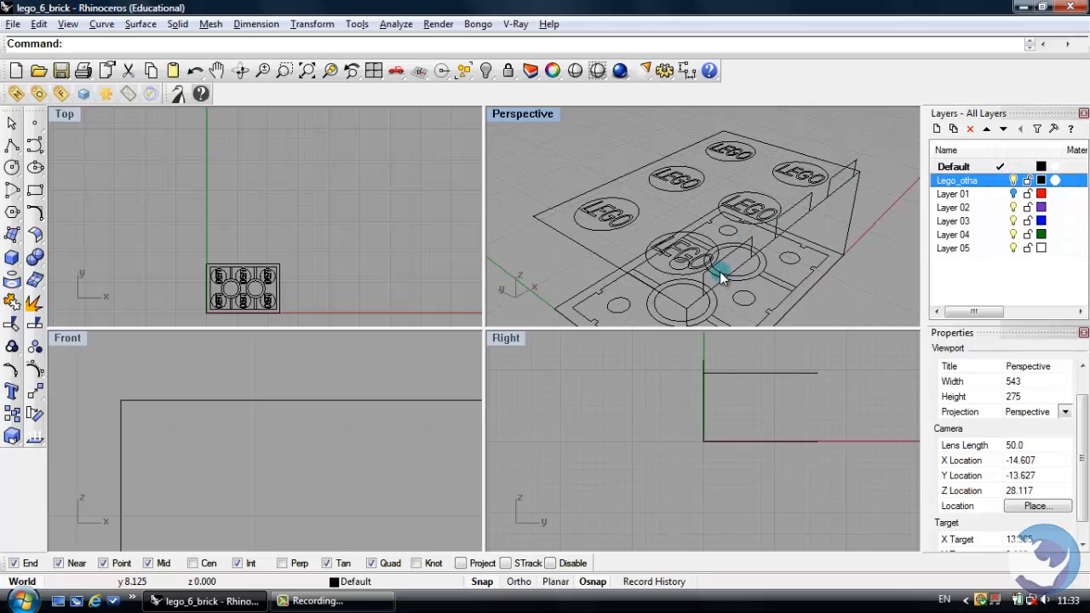
Extrude the notched inner outline of the bottom-view curves 8.5 units upward as a capped solid.
right_drag(720, 272, 671, 258)
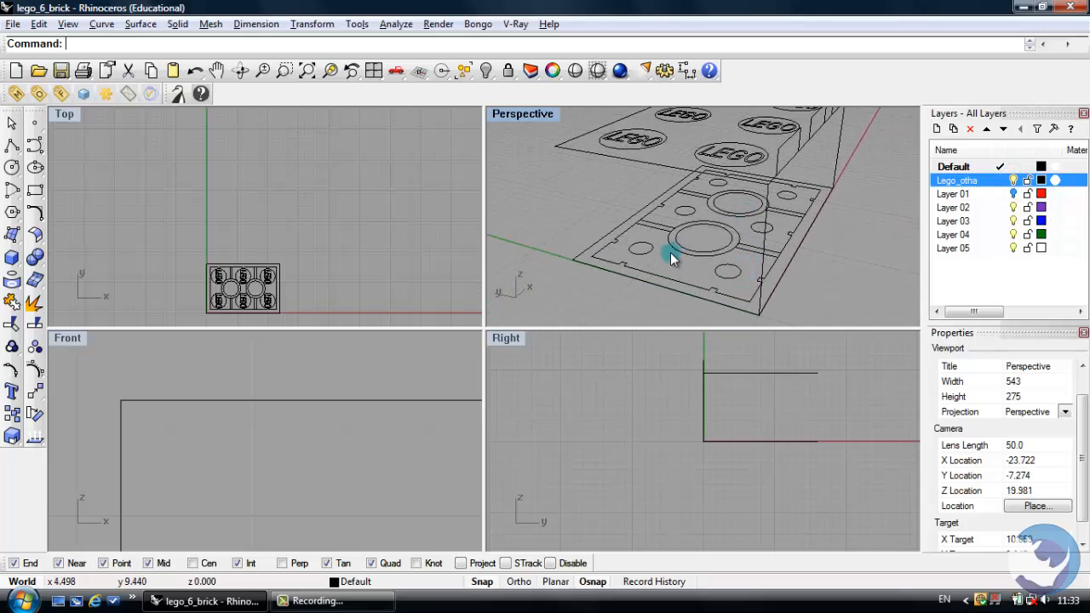
click(611, 245)
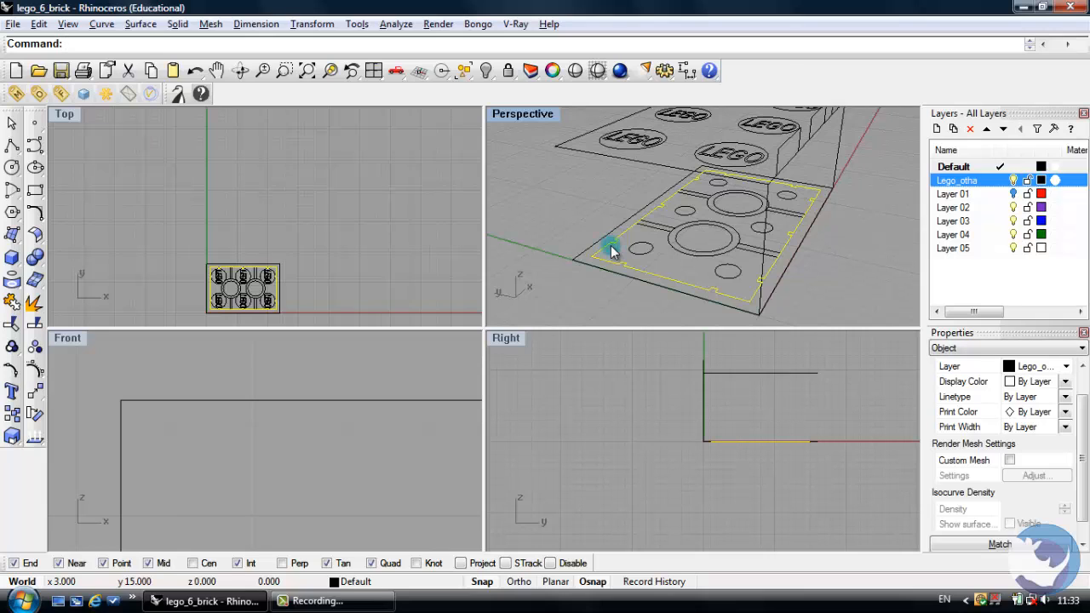
text(ExtrudeCrv)
key(Return)
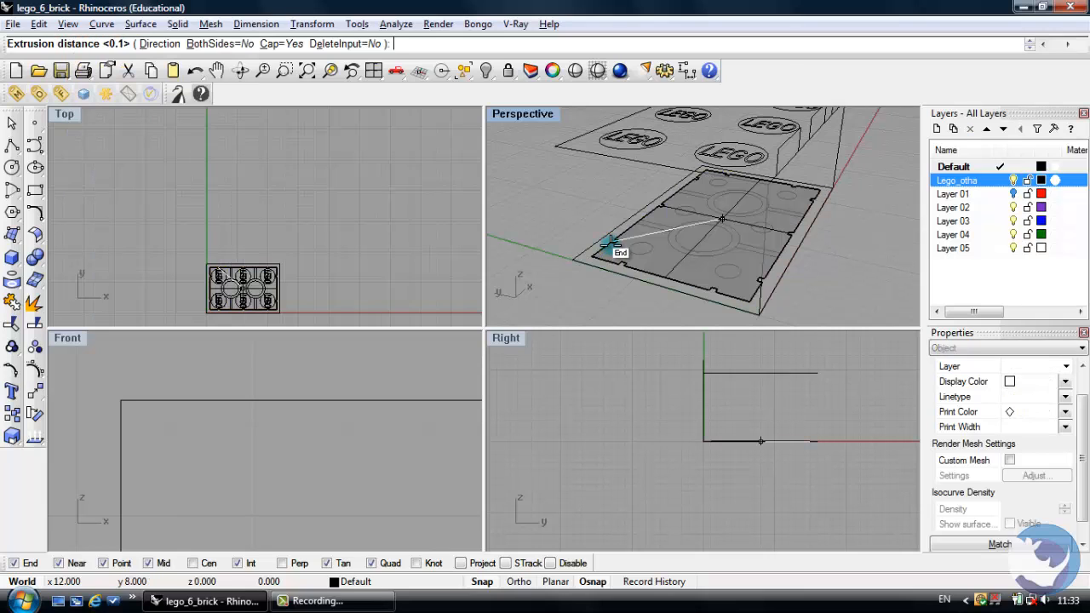
text(8.5)
key(Return)
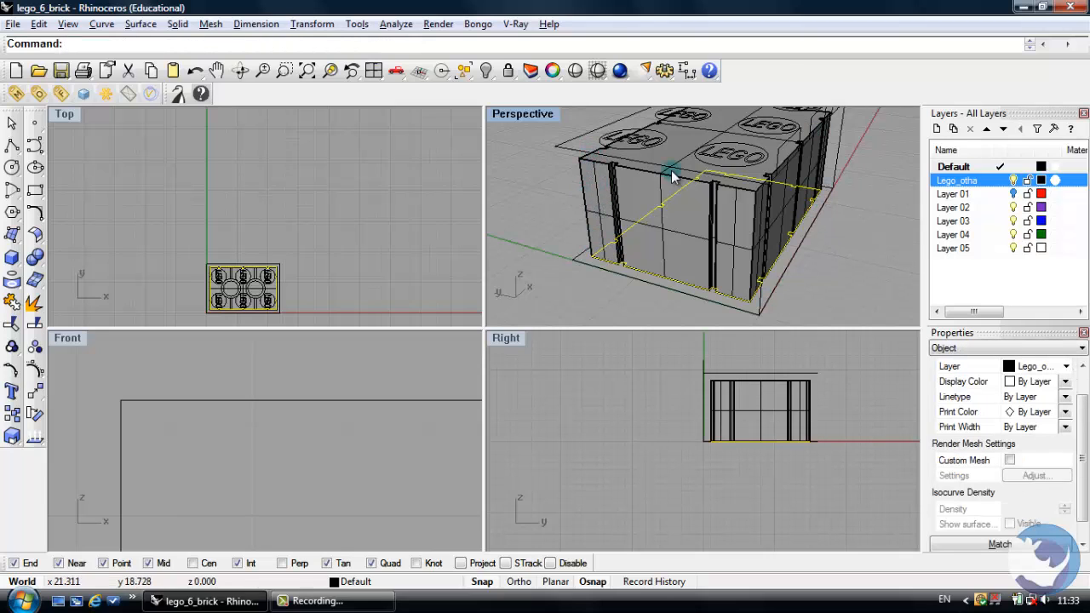
Assign the extruded inner solid to Layer 02 and hide that layer.
click(608, 185)
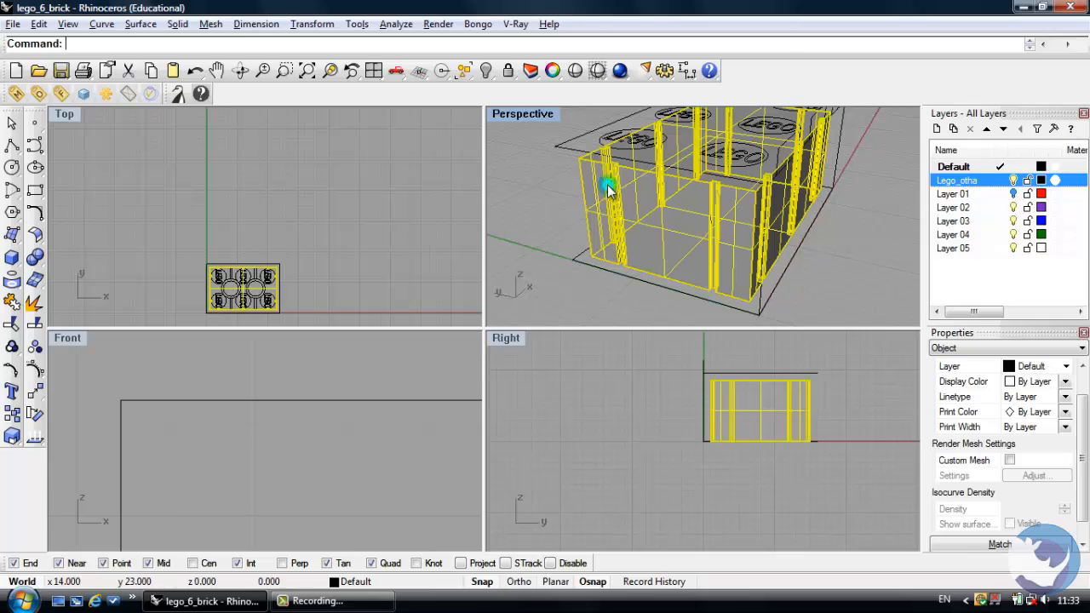
click(1066, 366)
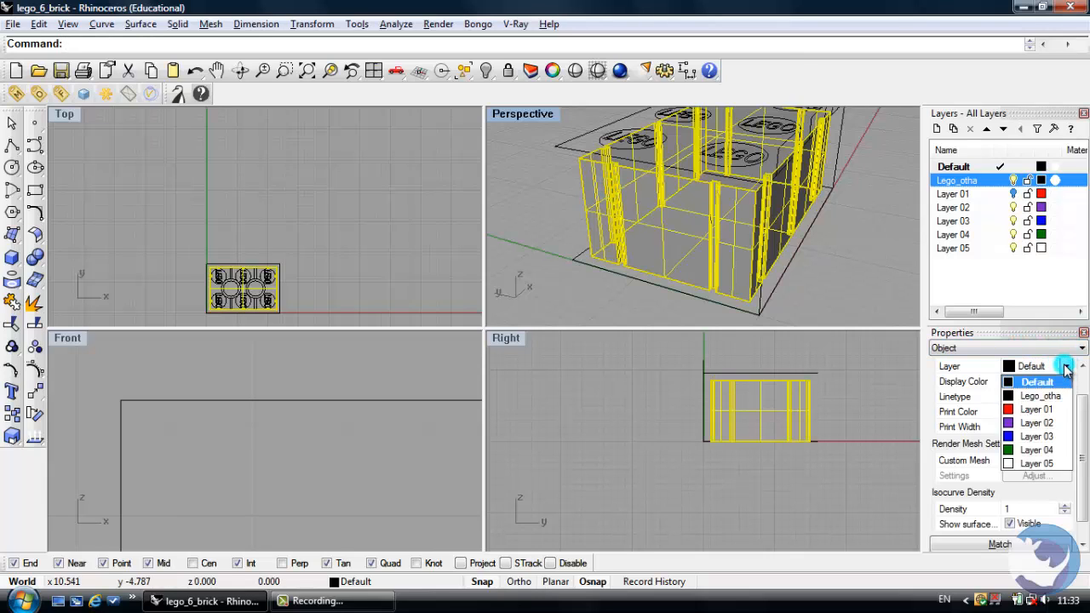
click(1041, 426)
click(1013, 207)
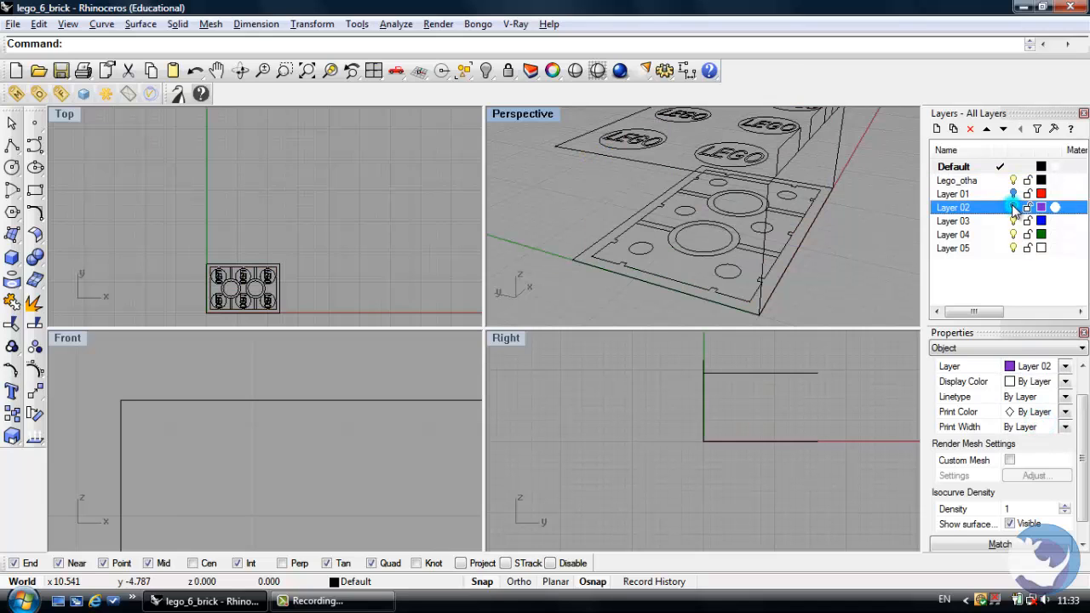
Extrude the six small circles inside the bottom-view outline together into short capped discs.
click(640, 248)
shift+click(684, 209)
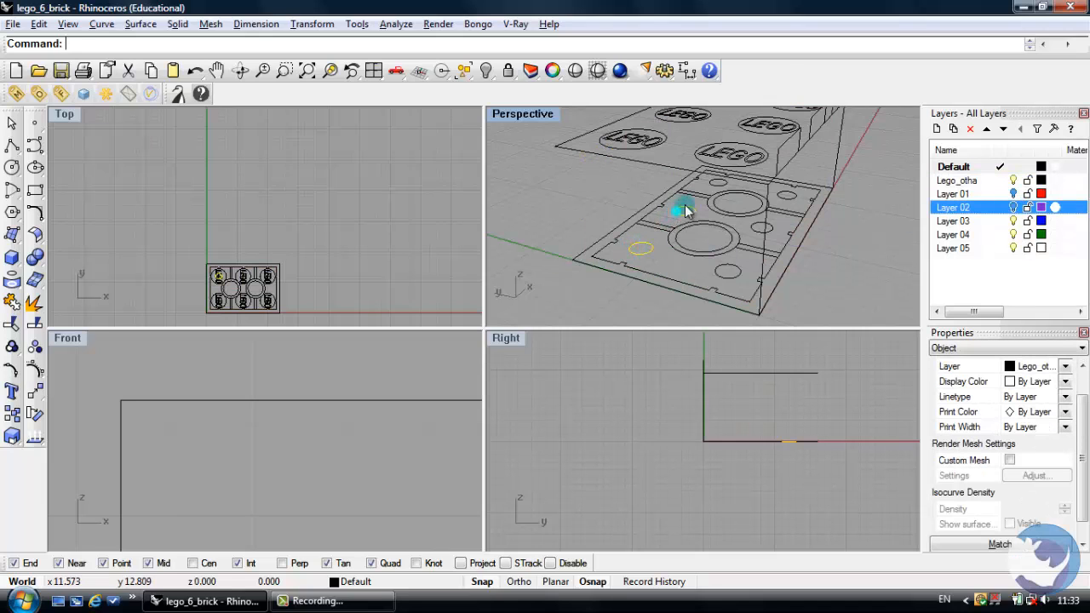
shift+click(715, 183)
shift+click(784, 195)
shift+click(764, 227)
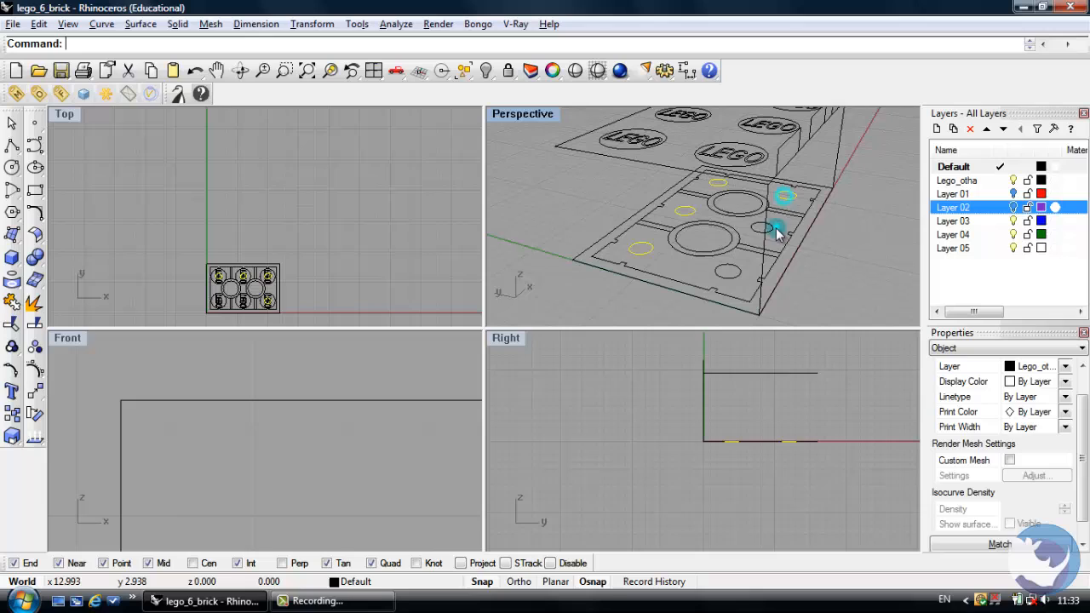
shift+click(730, 272)
text(Ex)
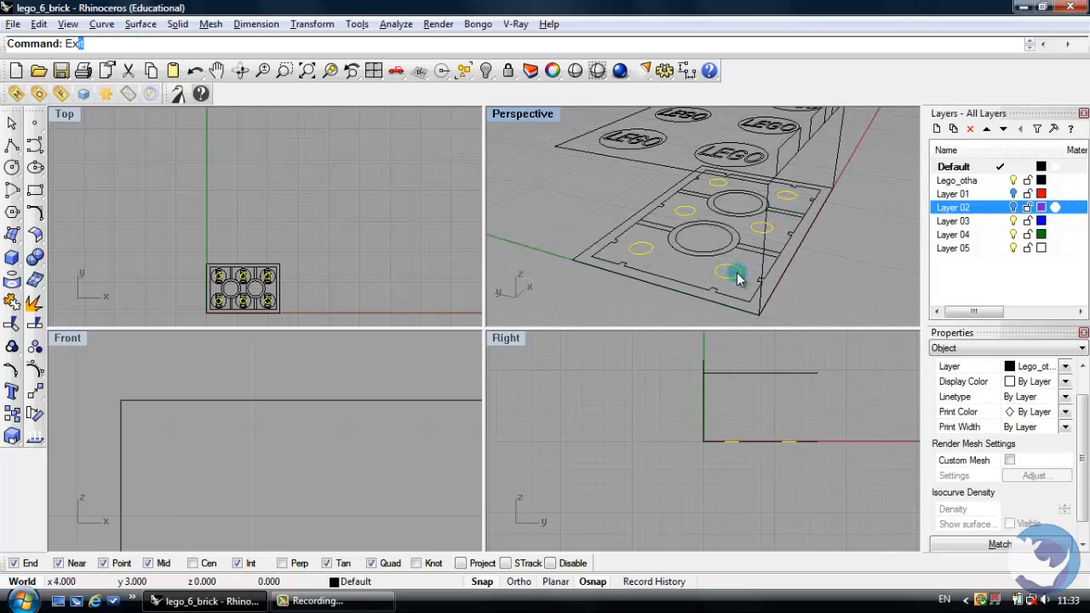
text(trude)
key(Return)
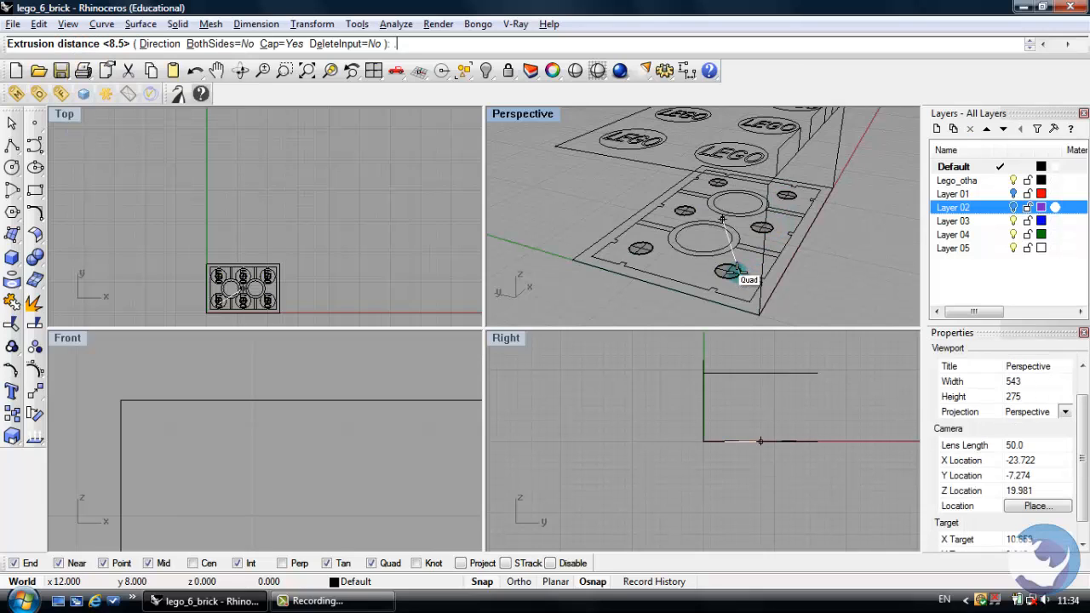
click(729, 272)
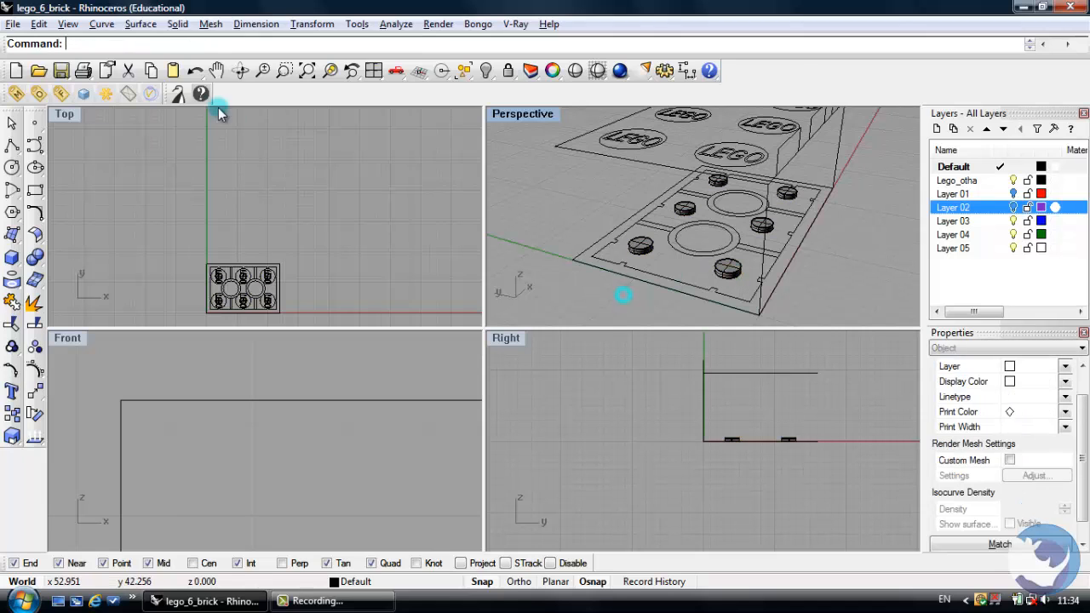
Select all visible polysurfaces and group the six small discs.
click(40, 26)
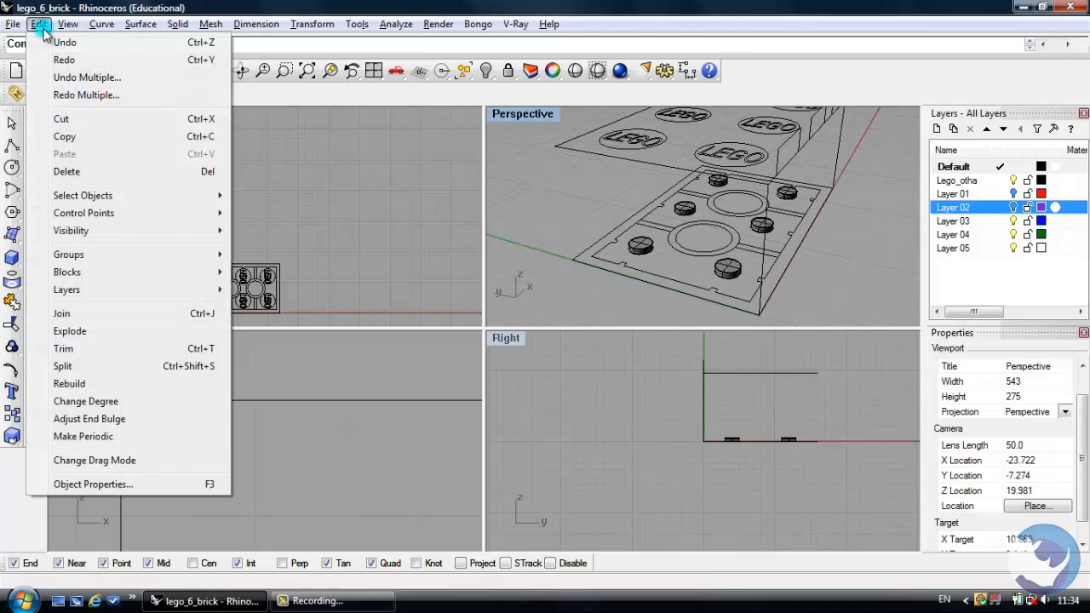
mouse_move(77, 195)
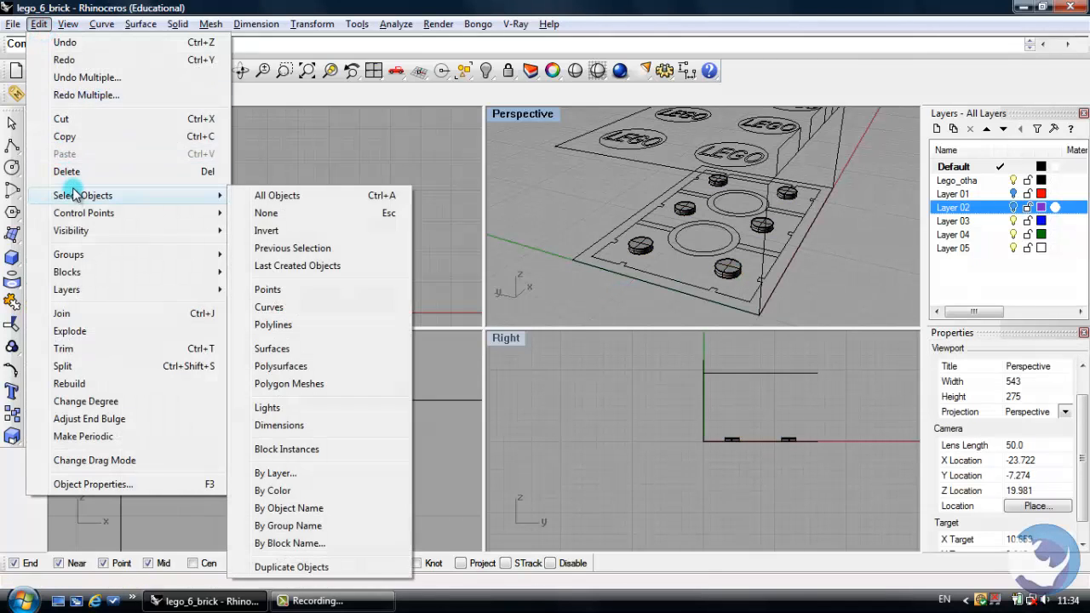
click(290, 366)
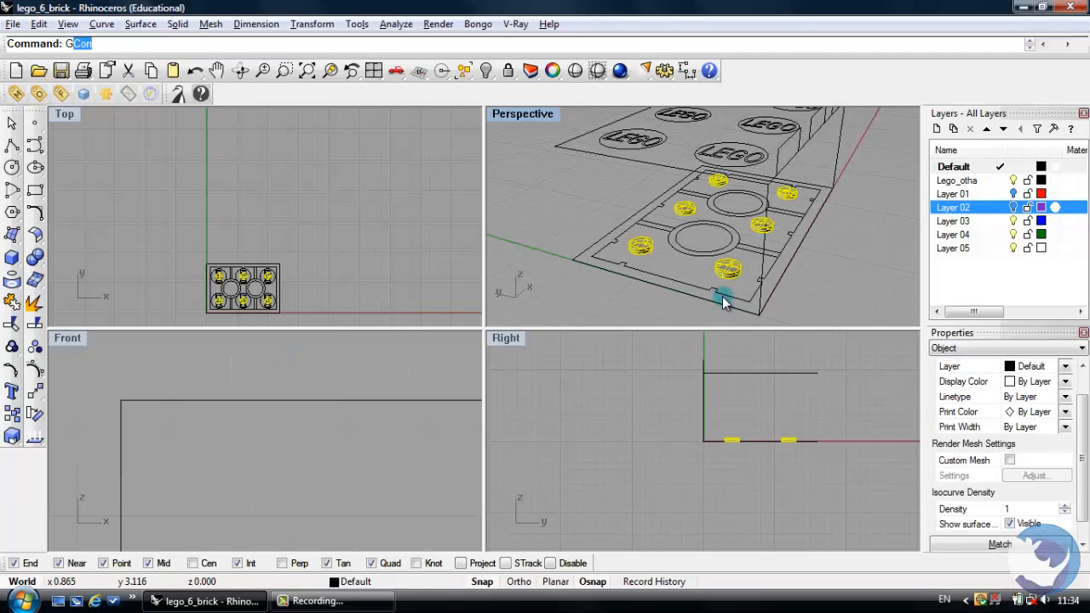
text(roup)
key(Return)
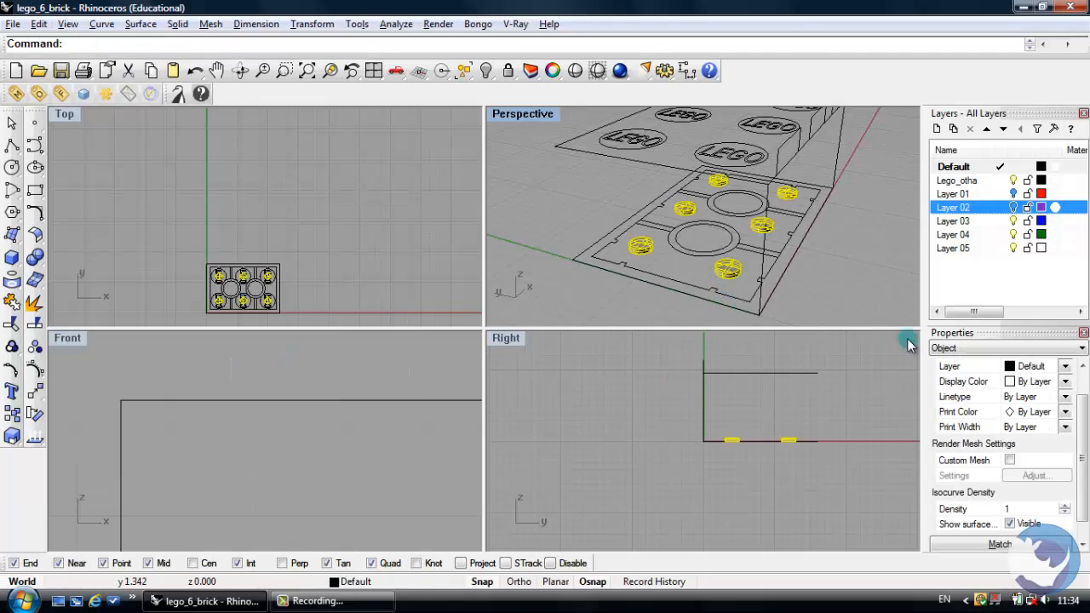
Assign the disc group to Layer 02, hide Lego_otha and show Layer 02.
click(1066, 366)
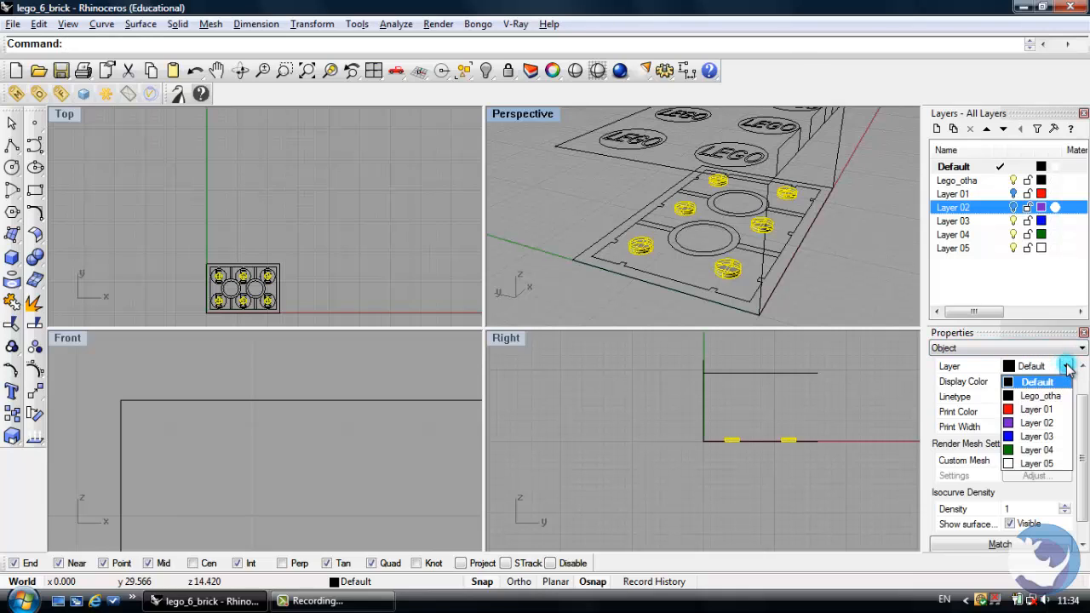
click(1037, 422)
key(Escape)
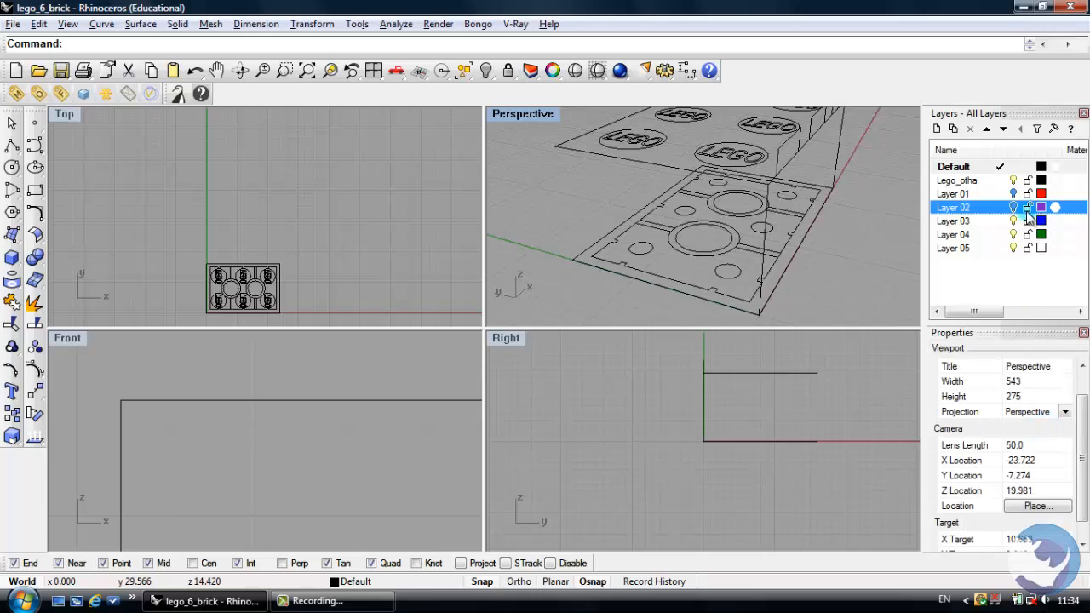
click(1014, 180)
click(1013, 207)
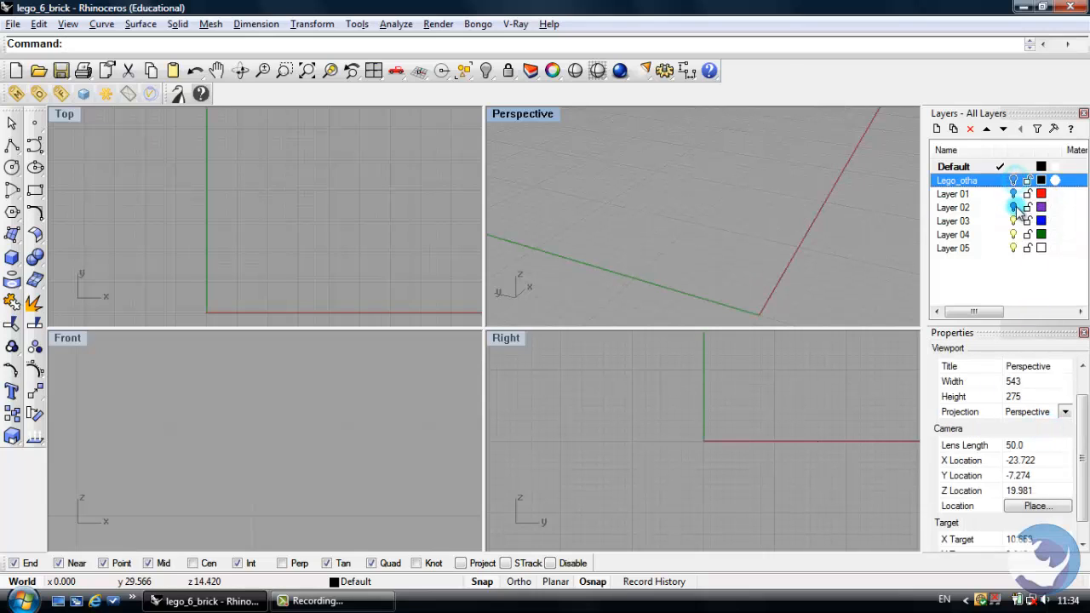
click(1014, 207)
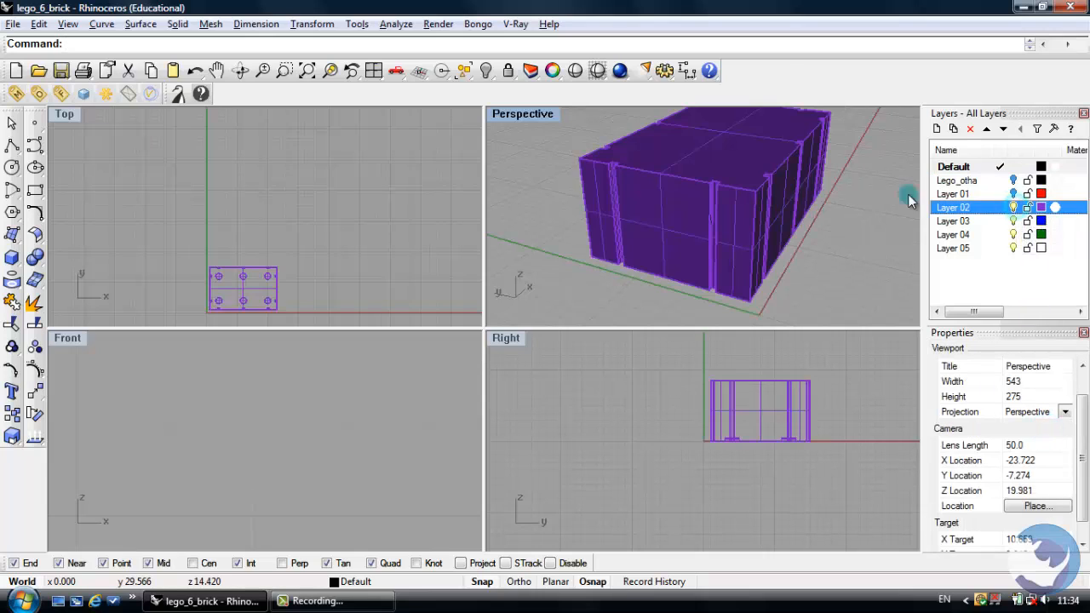
Move the disc group straight up 8.5 units in the Right view, from the inner solid's base to its top face.
scroll(742, 431, up, 3)
click(731, 444)
right_drag(747, 440, 653, 486)
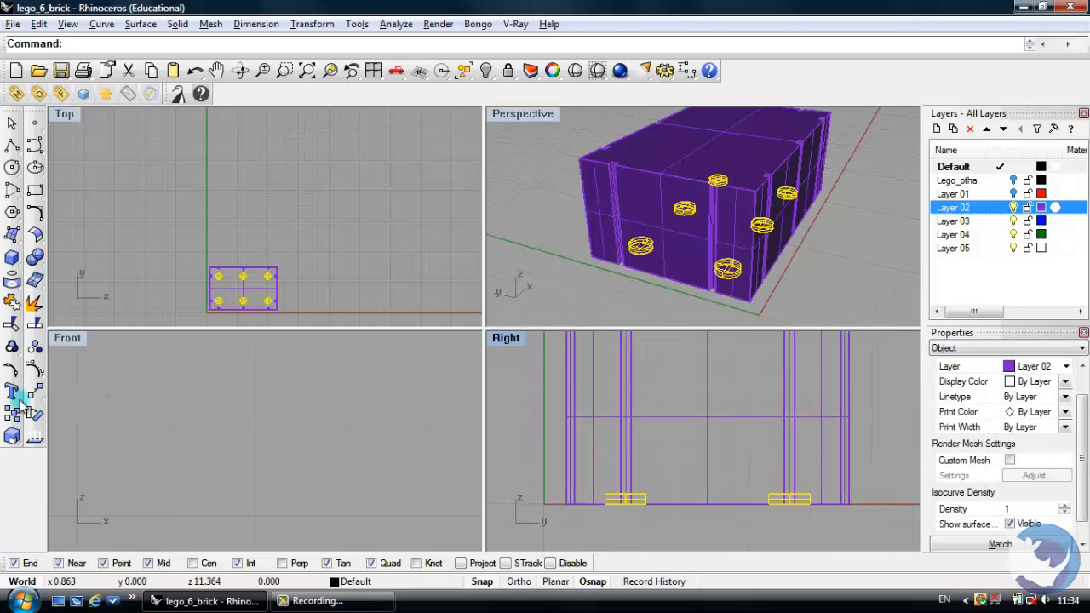
click(34, 392)
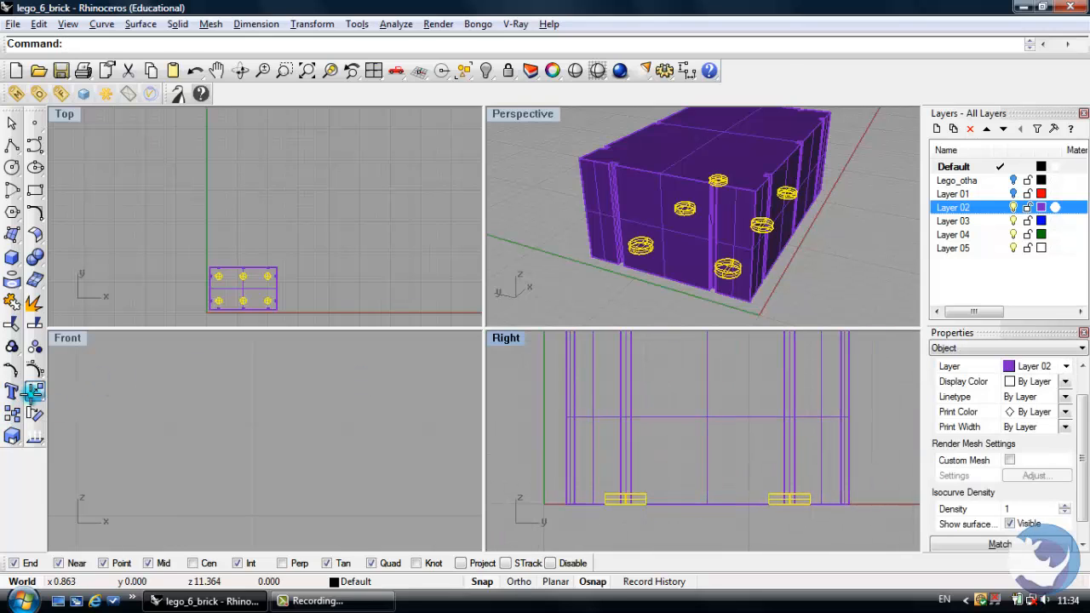
click(607, 504)
right_drag(621, 447, 667, 541)
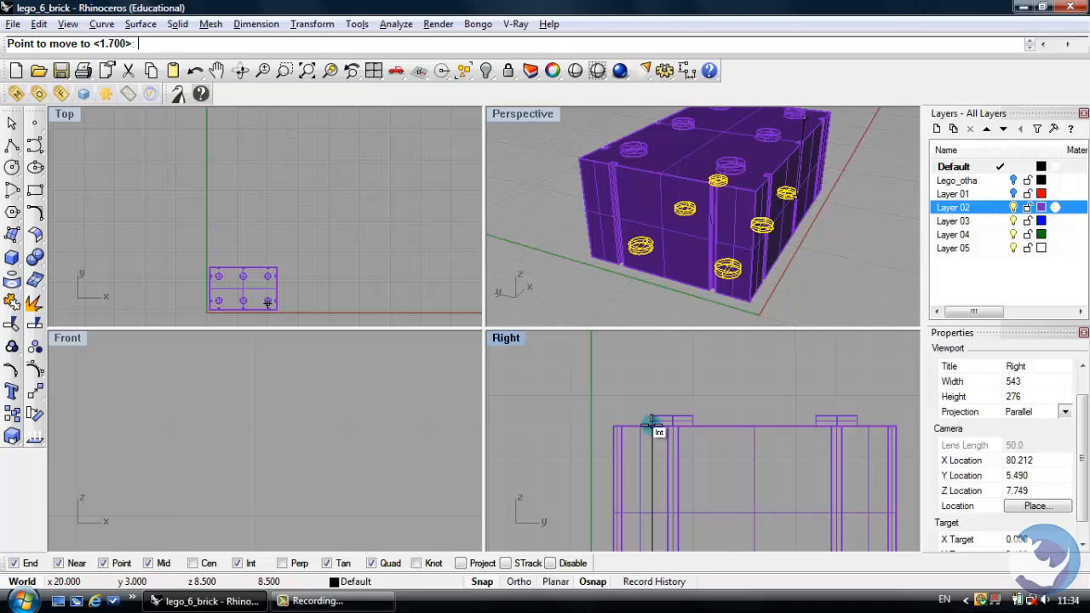
click(652, 423)
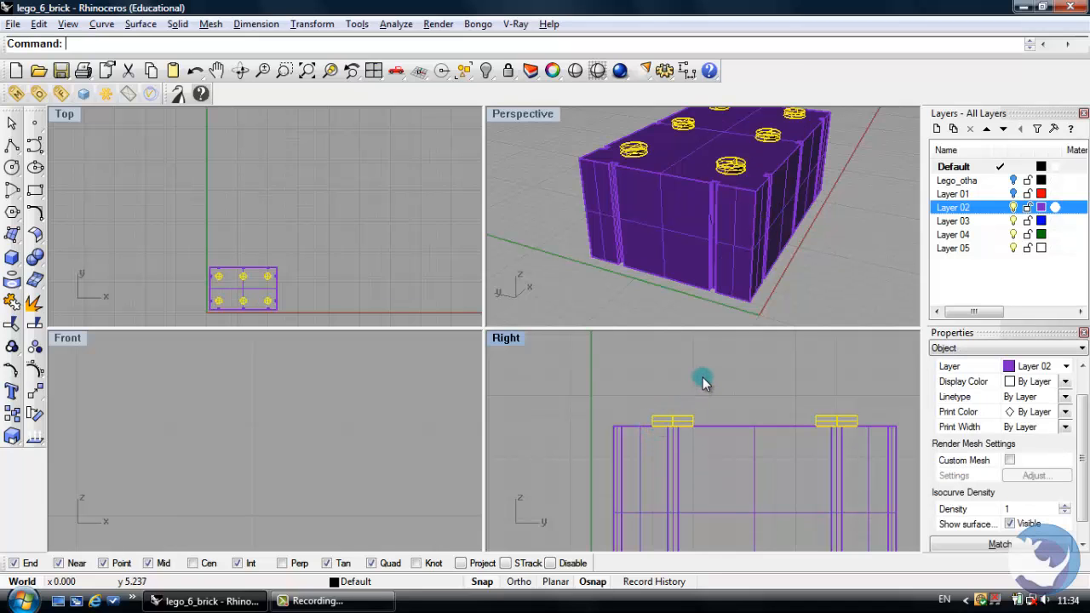
Boolean-union the six discs with the inner solid and select the result to check that it is one object.
click(703, 378)
right_drag(756, 409, 726, 380)
scroll(726, 380, down, 4)
right_drag(763, 434, 736, 417)
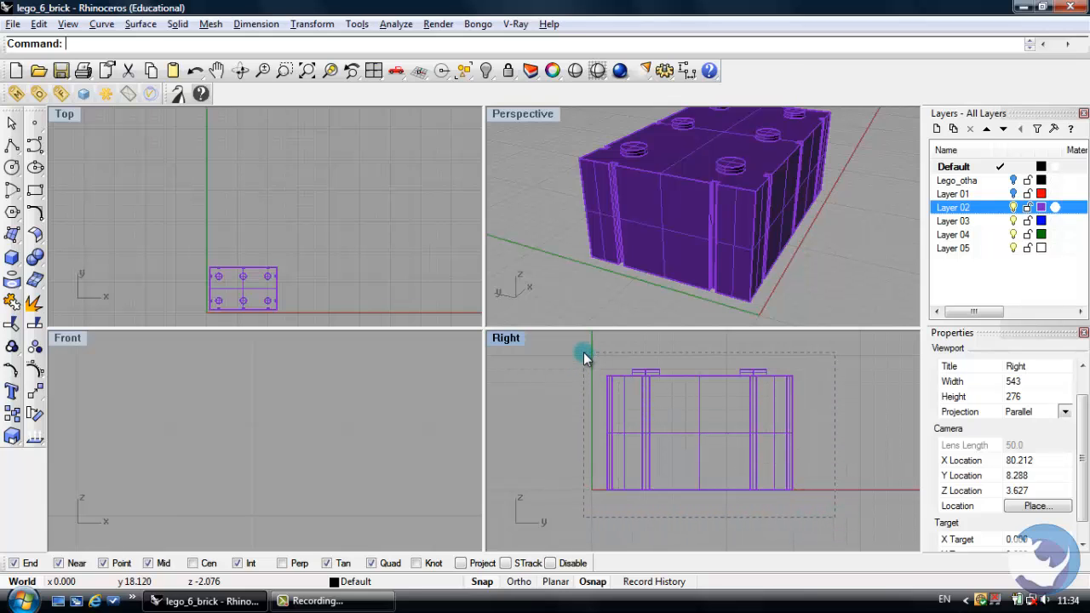
drag(583, 352, 581, 353)
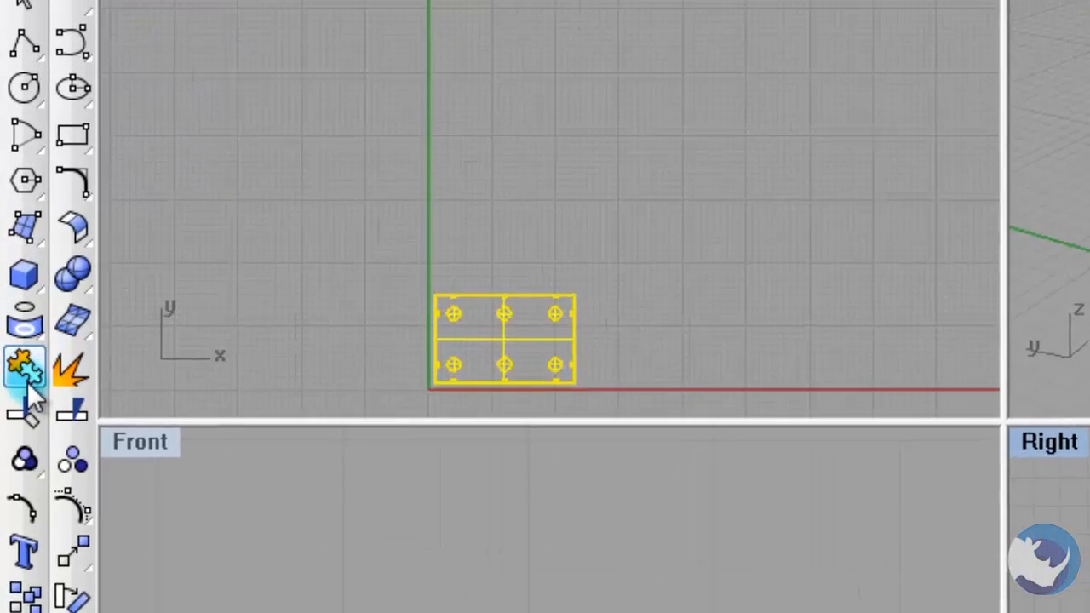
click(75, 285)
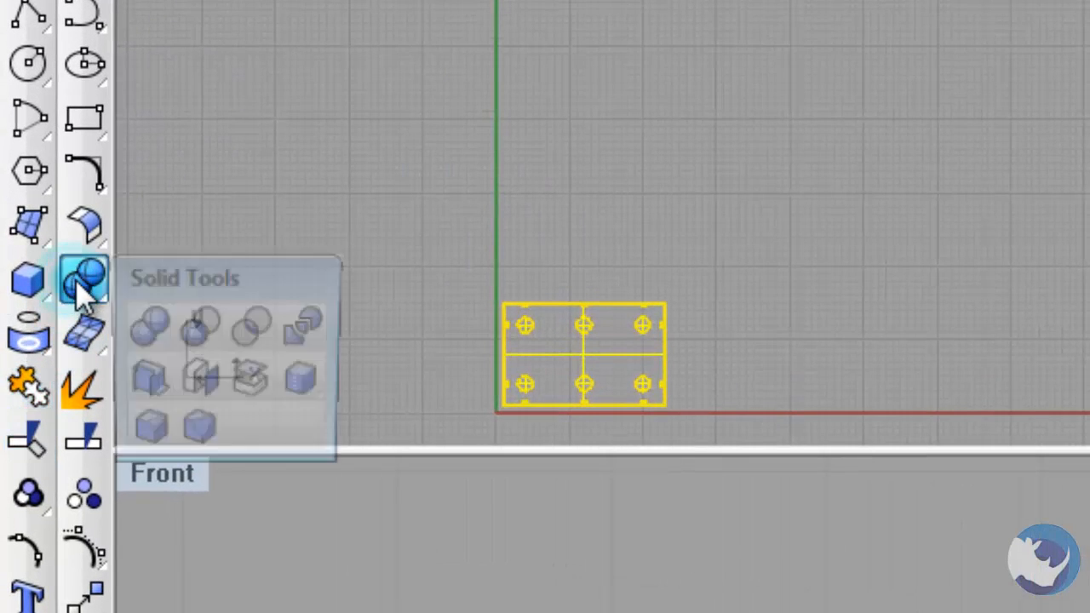
drag(180, 277, 210, 308)
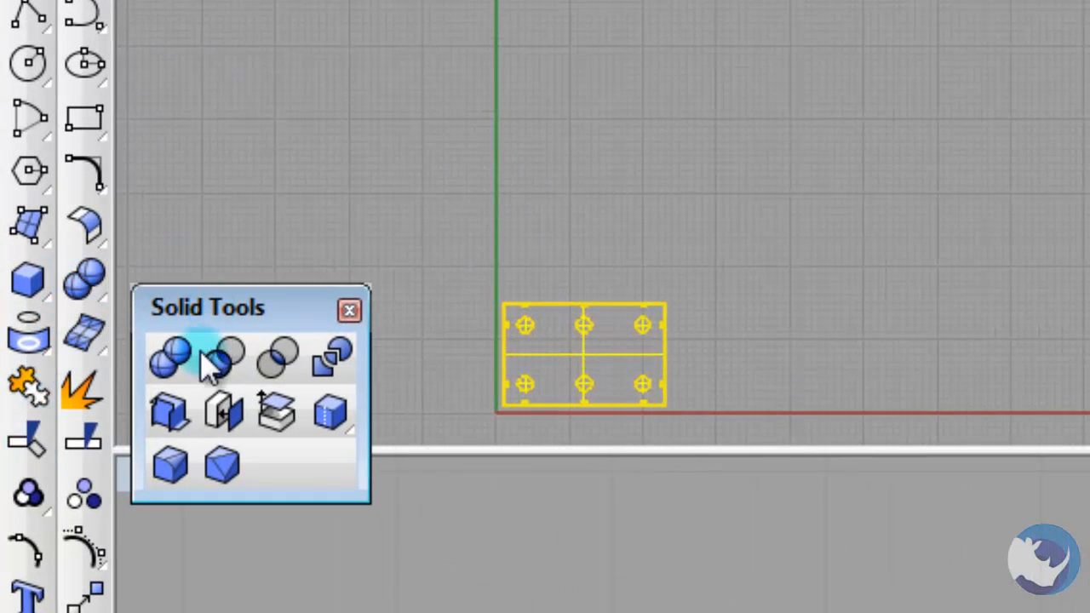
click(174, 351)
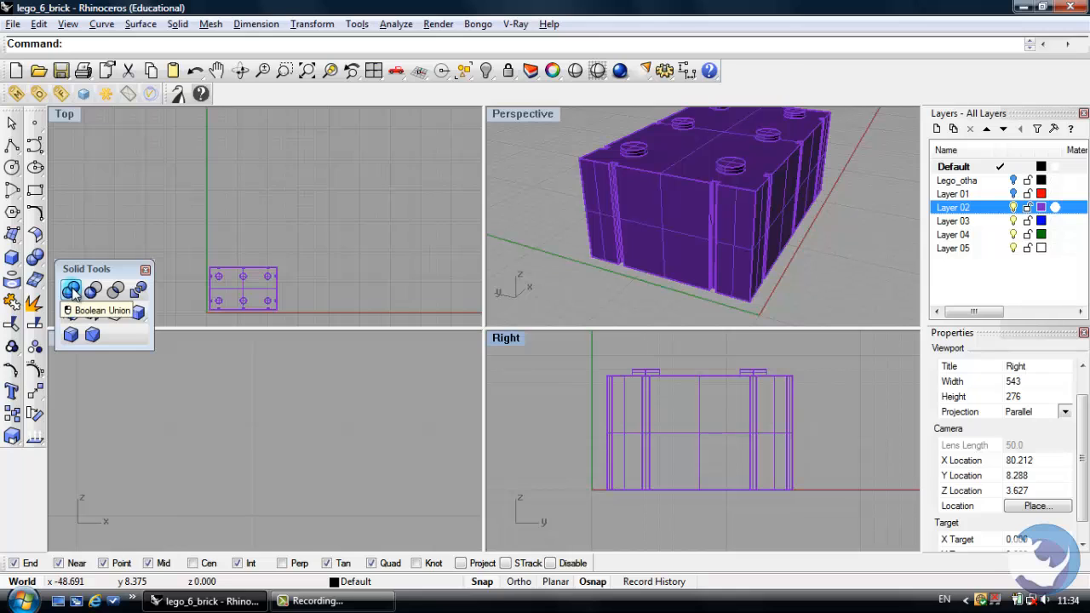
click(777, 400)
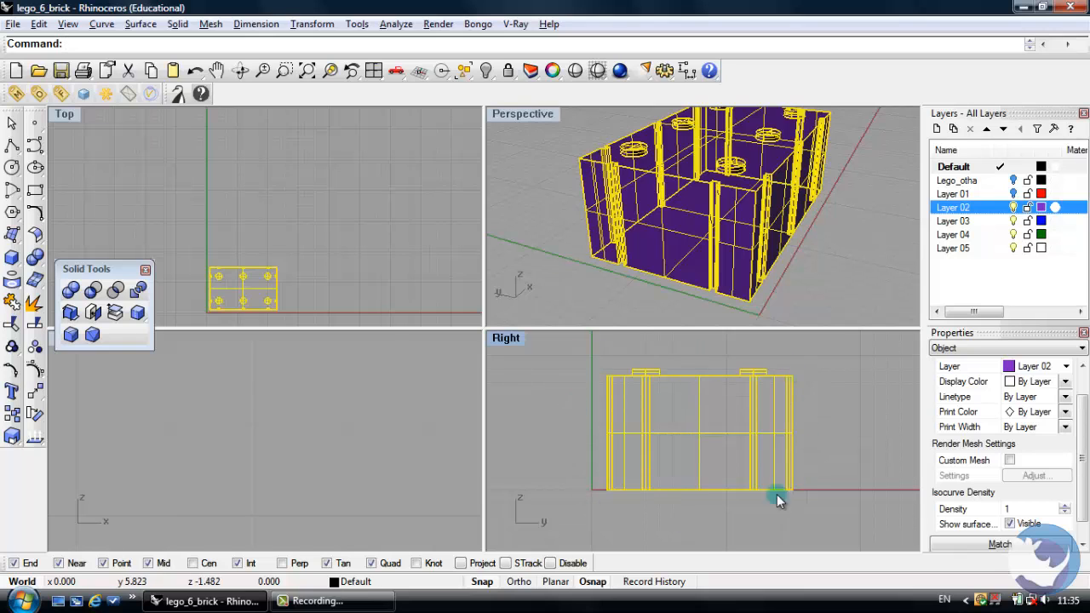
click(808, 468)
click(750, 380)
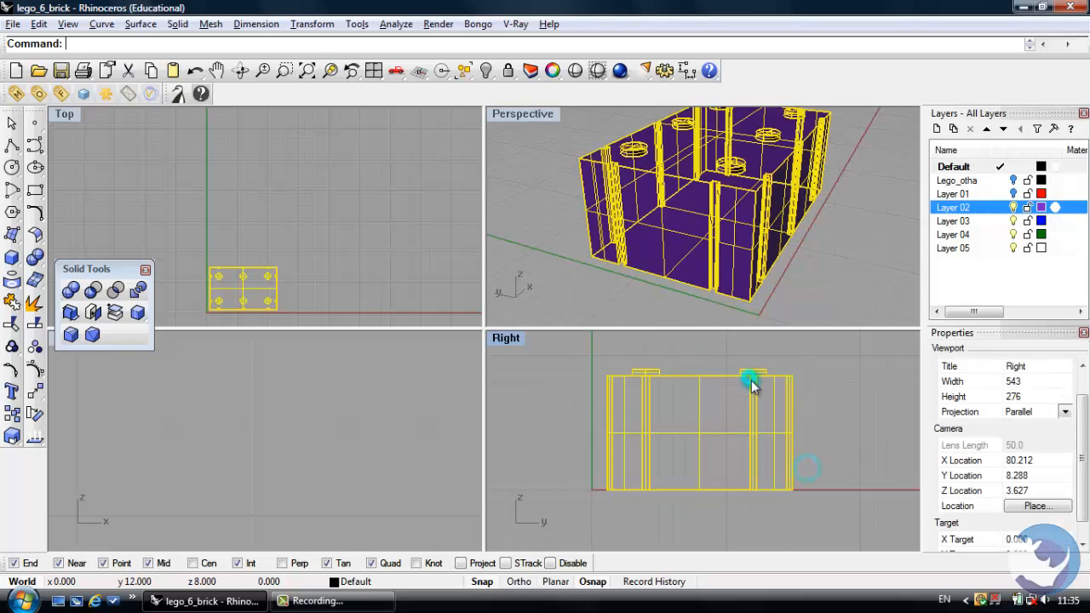
Show Layer 01 together with Layer 02 and deselect the inner solid.
click(1014, 194)
click(1014, 194)
click(874, 193)
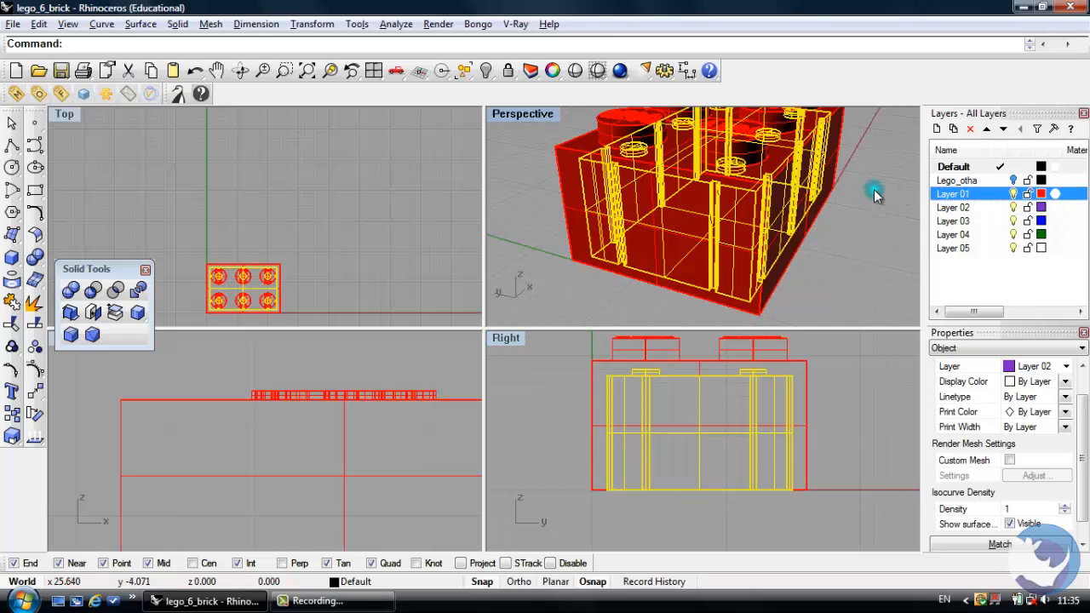
right_drag(833, 204, 831, 209)
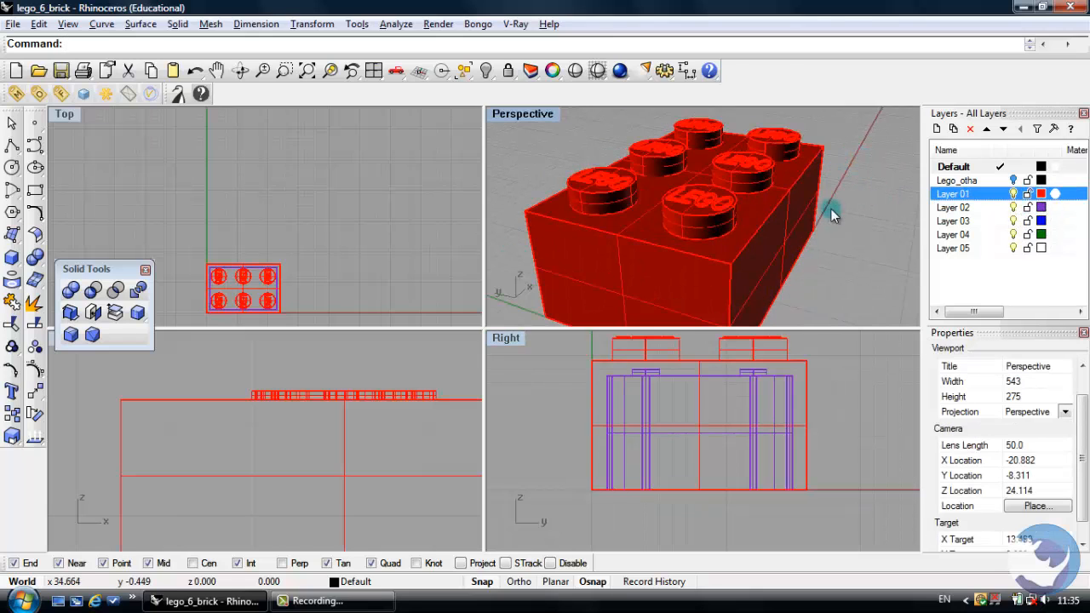
Subtract the purple inner solid from the red outer brick with Boolean Difference to hollow out its underside.
click(822, 152)
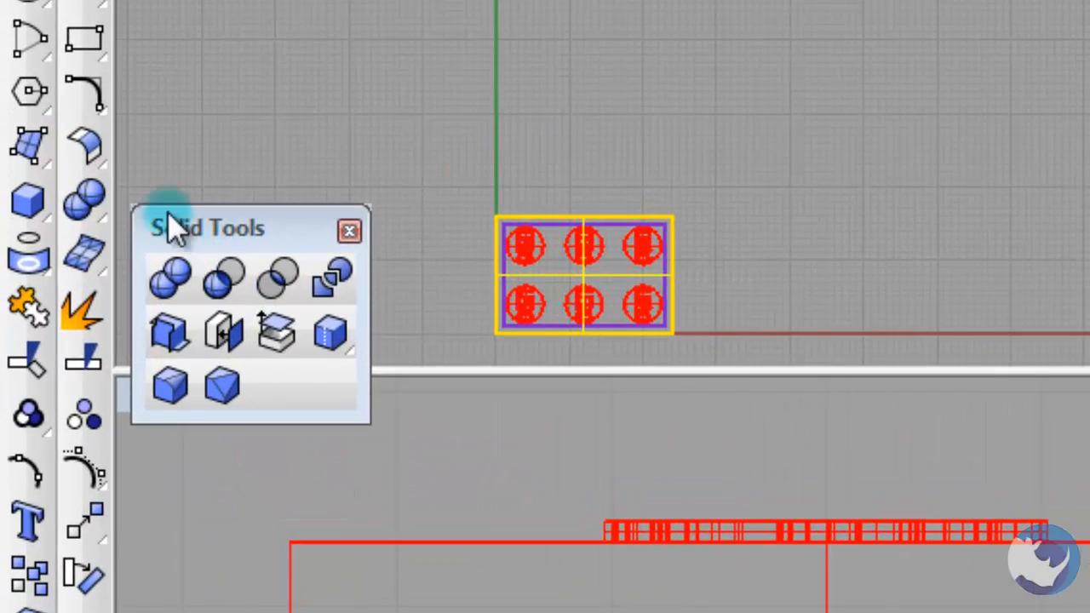
click(230, 274)
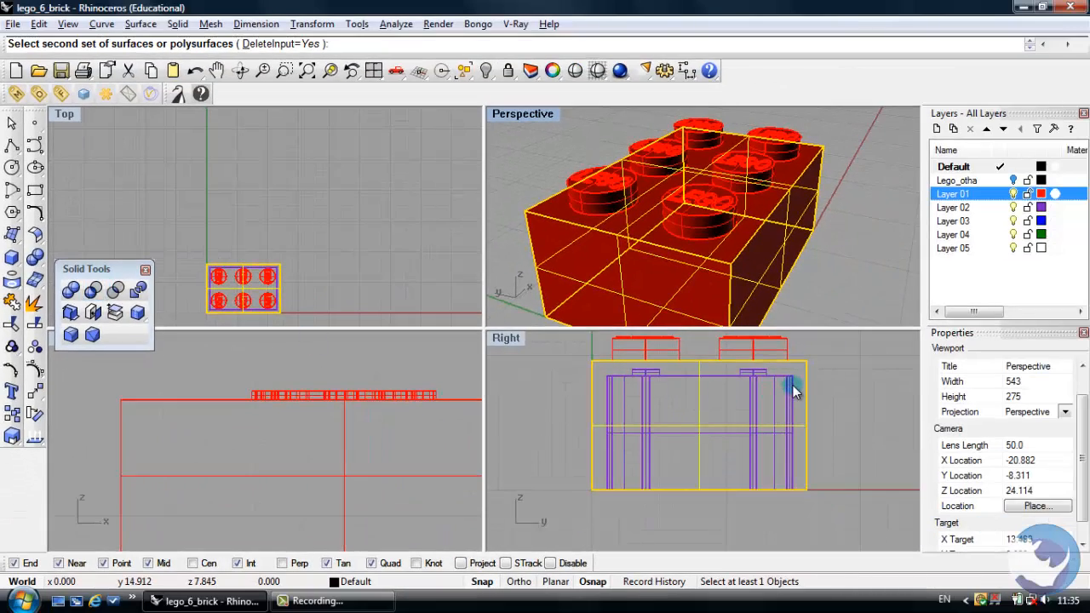
click(792, 385)
key(Return)
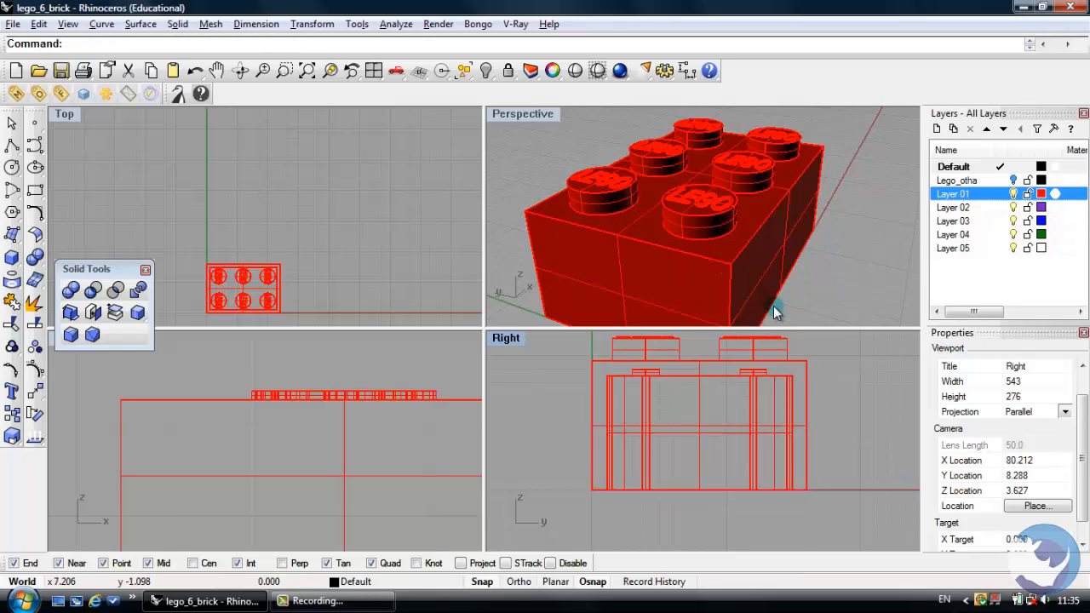
right_drag(776, 281, 729, 271)
Hide Layer 01 and show the Lego_otha layer with the 2D view curves.
click(1013, 194)
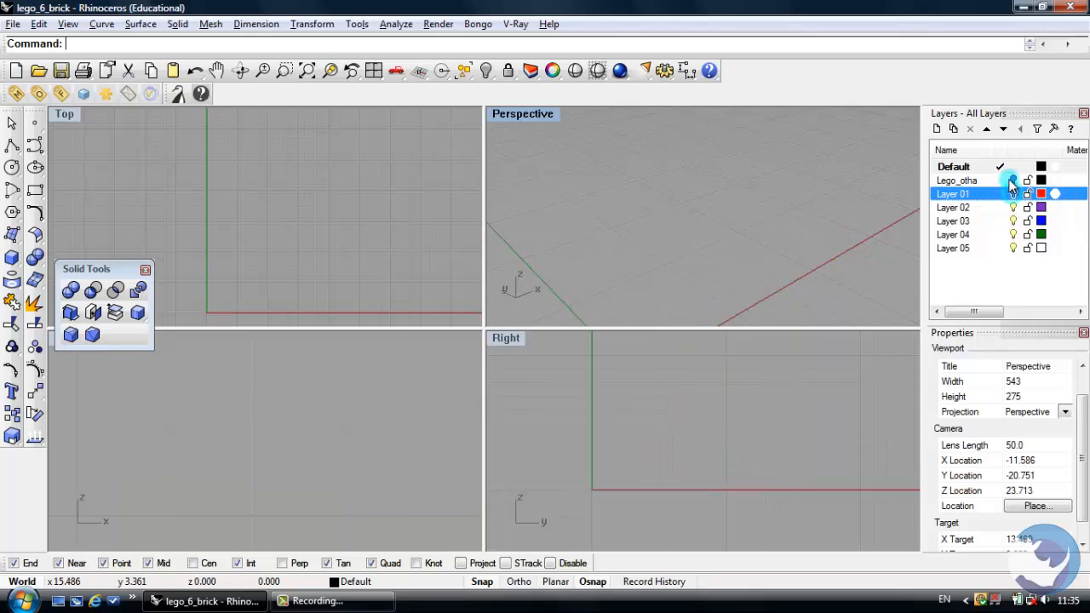
click(1013, 180)
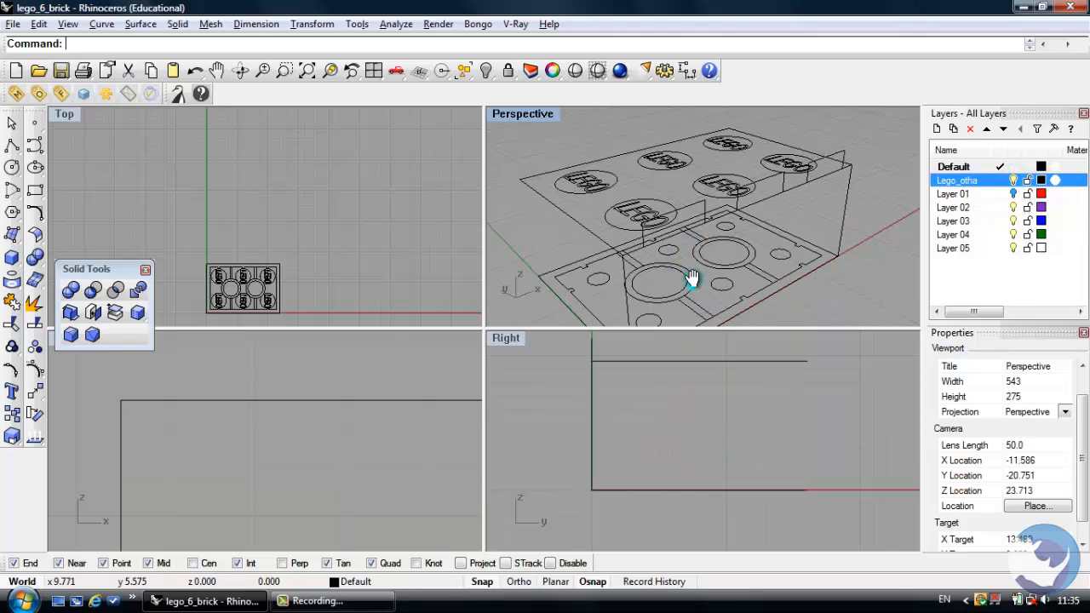
right_drag(688, 275, 670, 284)
Extrude the two pairs of concentric circles on the brick's base plan 8.5 units into capped tubes.
click(665, 275)
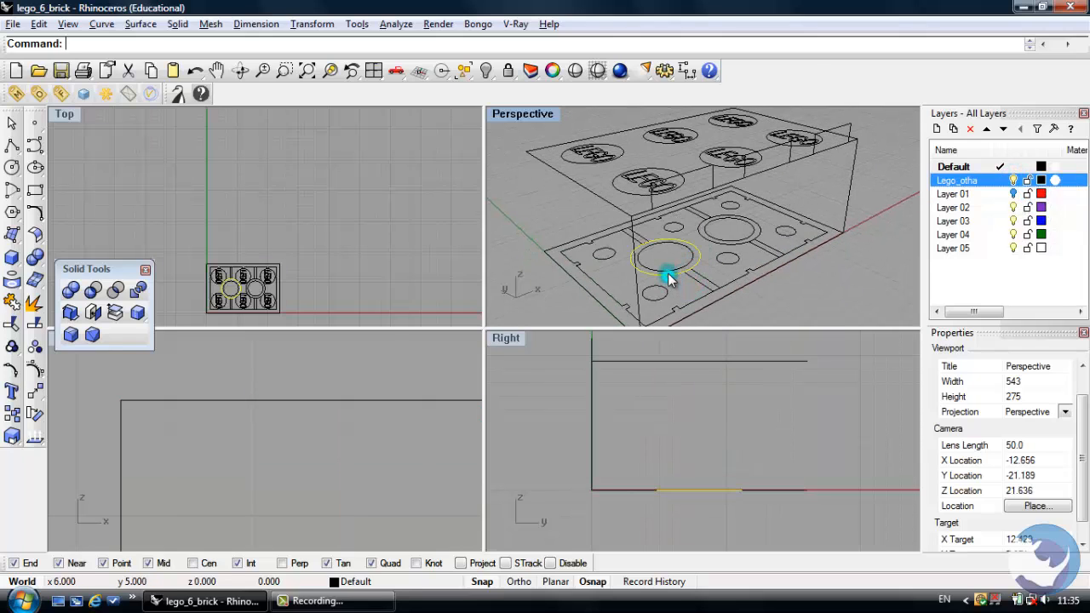
shift+click(717, 241)
shift+click(708, 242)
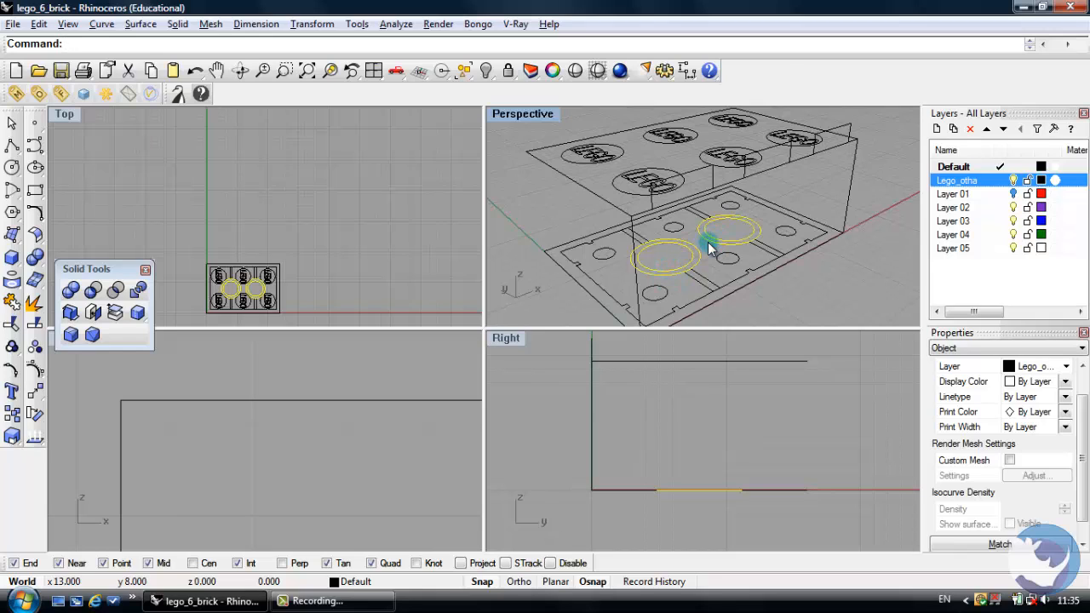
text(ExtrudeCrv)
key(Return)
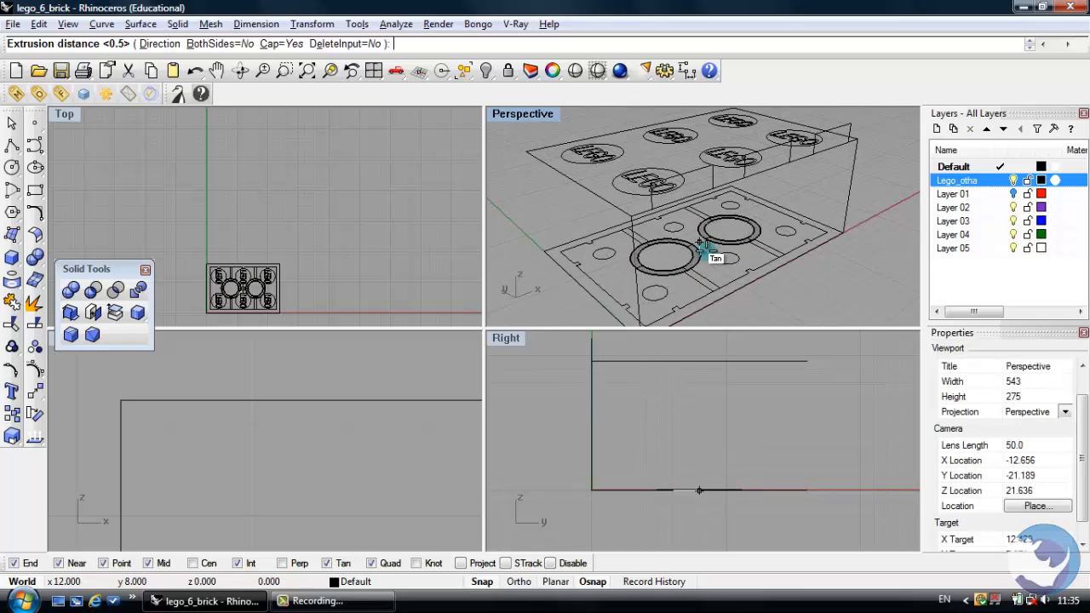
text(8.5)
key(Return)
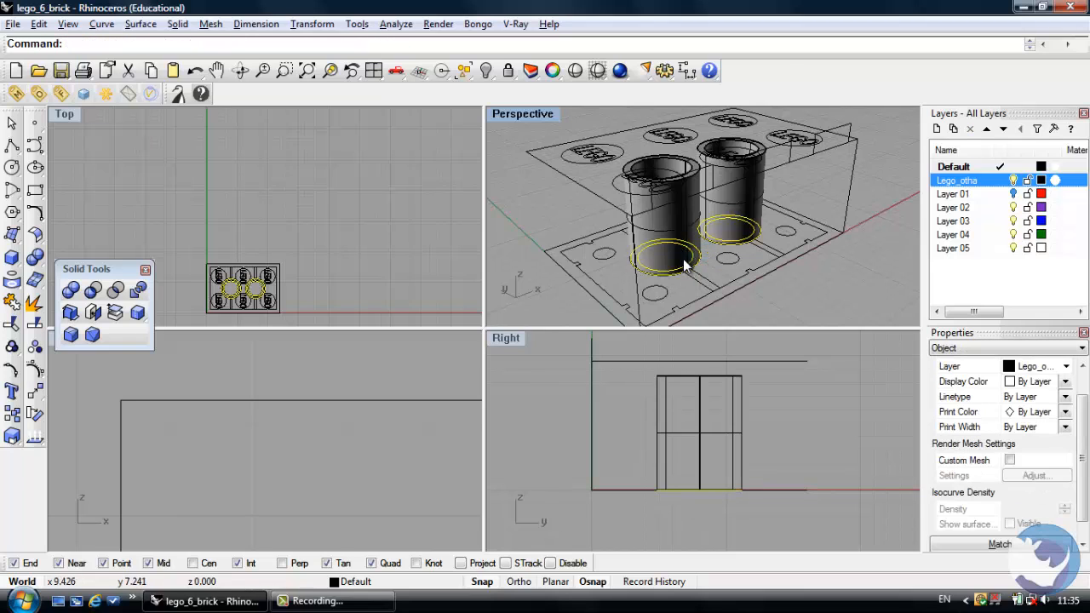
Extrude the four narrow rib rectangles beside the two tubes upward 7 units.
click(696, 290)
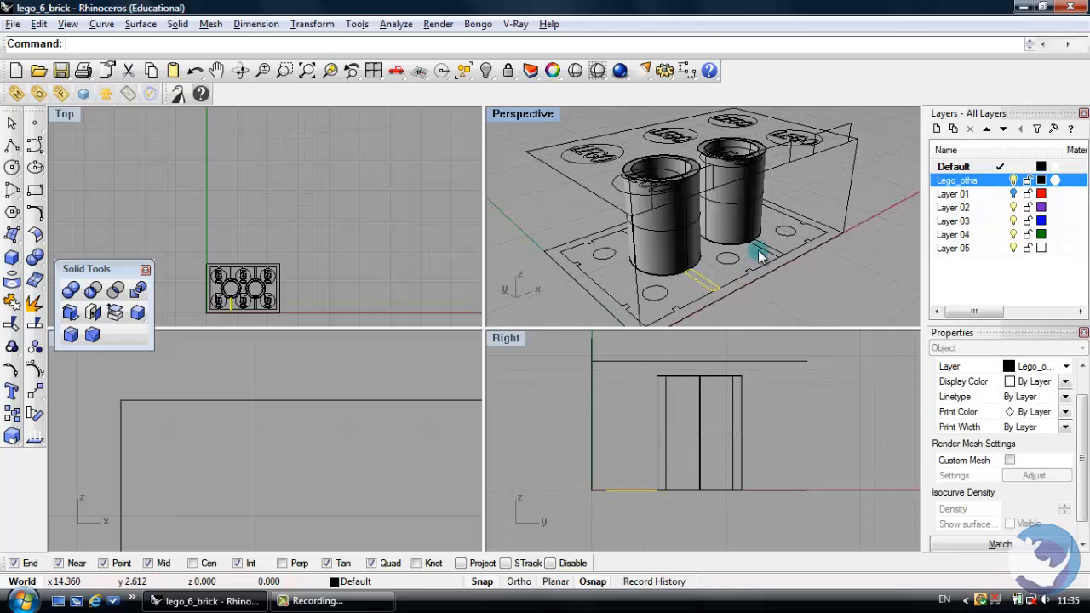
right_drag(688, 258, 667, 281)
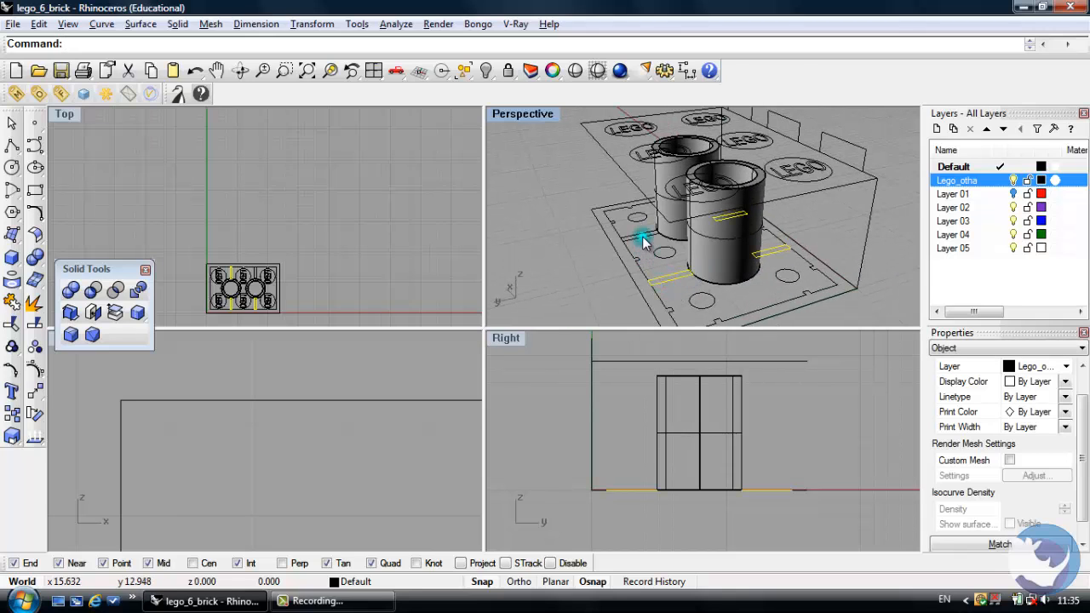
right_click(637, 243)
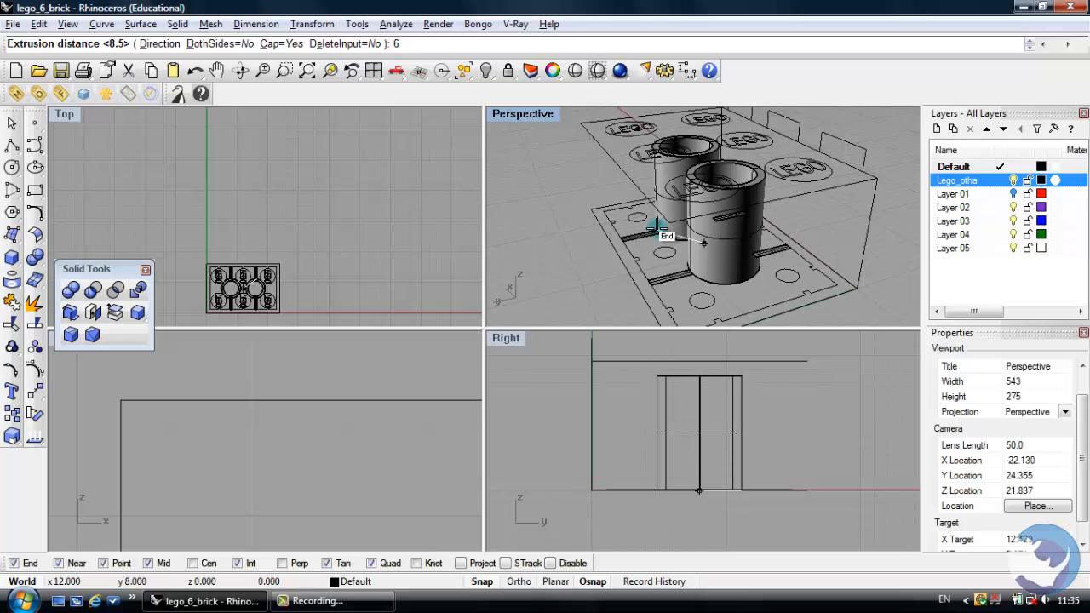
click(656, 226)
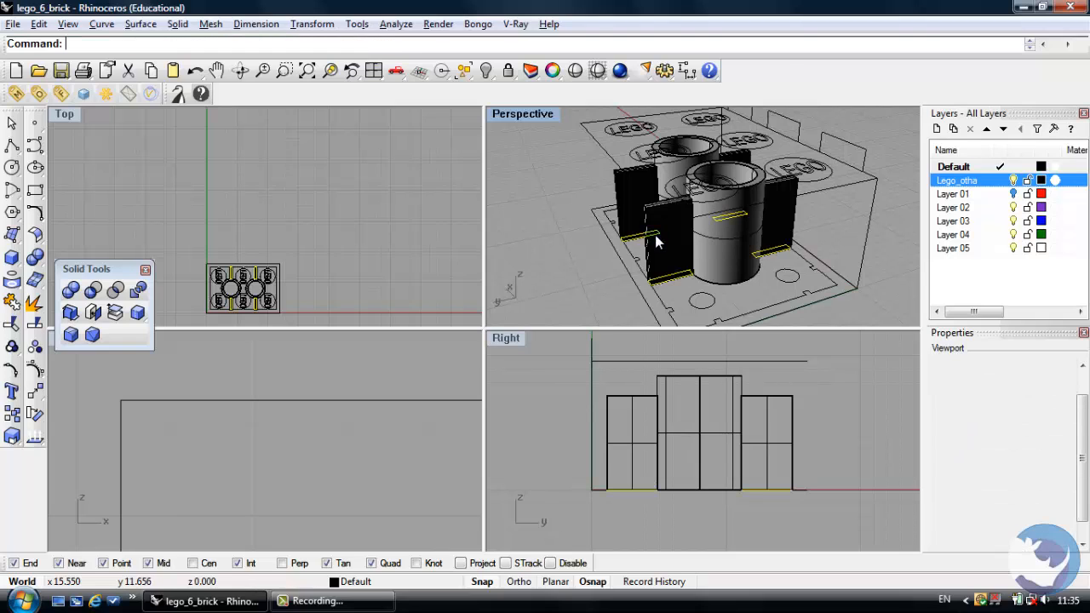
Move the four ribs straight up 1.5 units in the Right view, aligning their tops with the tube tops.
click(669, 246)
shift+click(626, 194)
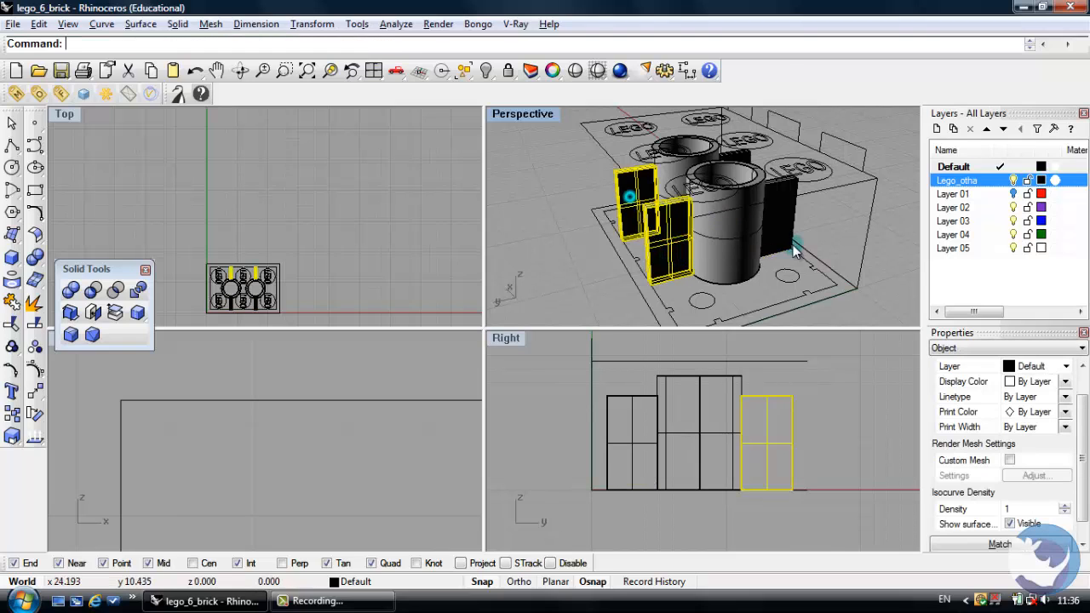
shift+click(777, 219)
mouse_move(777, 219)
right_down()
mouse_move(735, 224)
mouse_move(778, 227)
mouse_move(774, 199)
right_up()
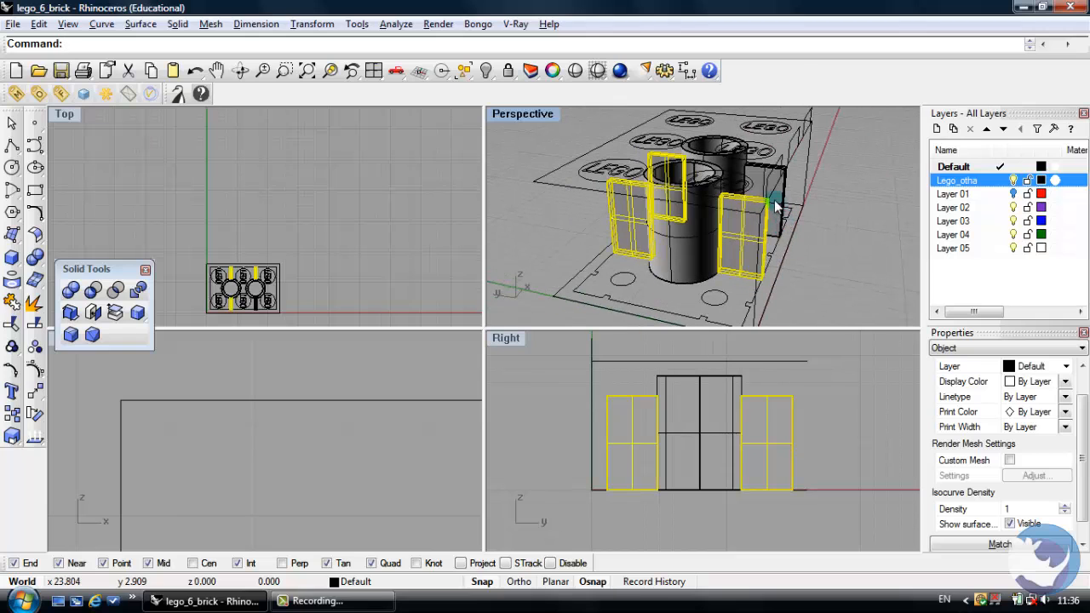
click(35, 389)
scroll(528, 426, up, 2)
click(649, 385)
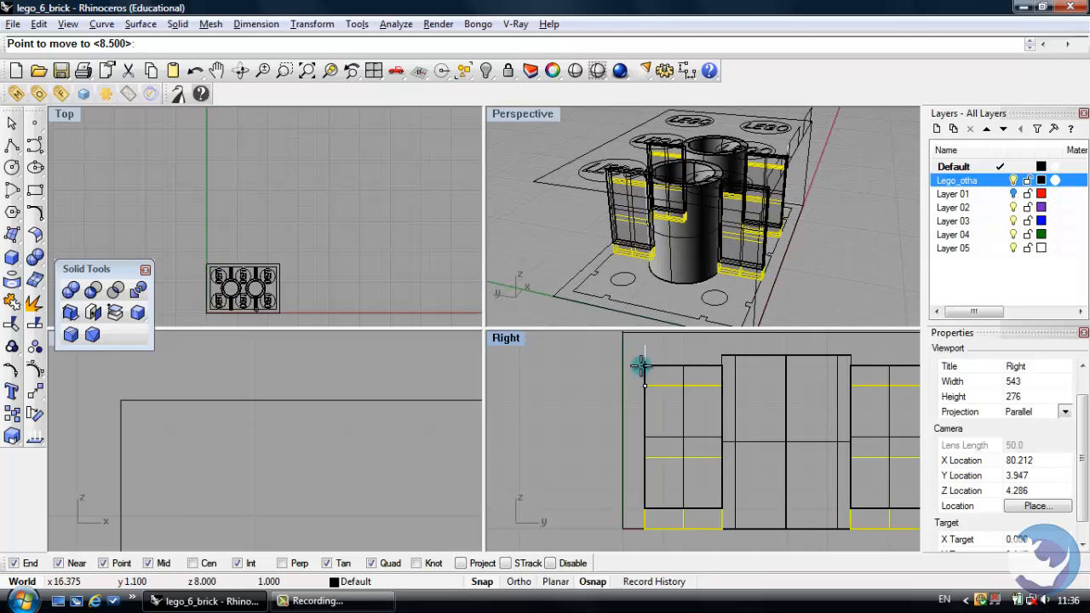
right_drag(641, 364, 625, 397)
click(625, 397)
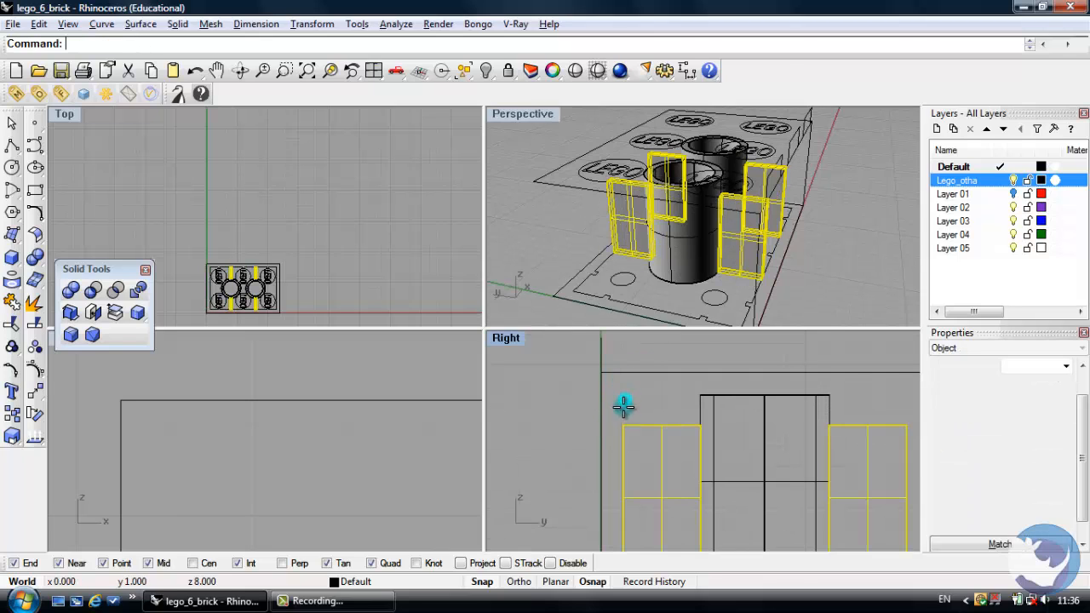
right_click(623, 408)
click(622, 418)
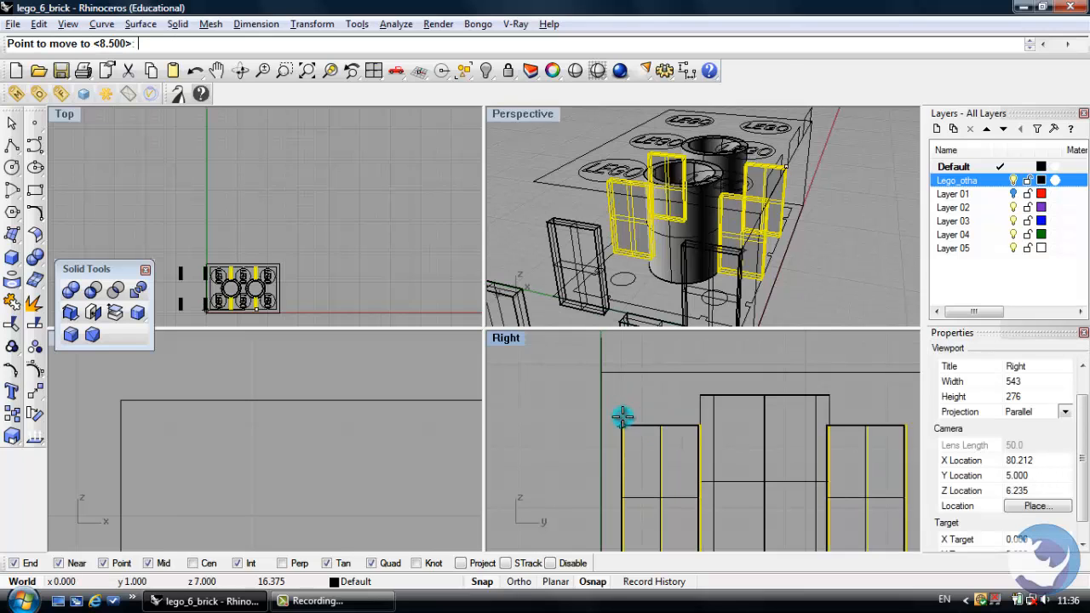
key(BackSpace)
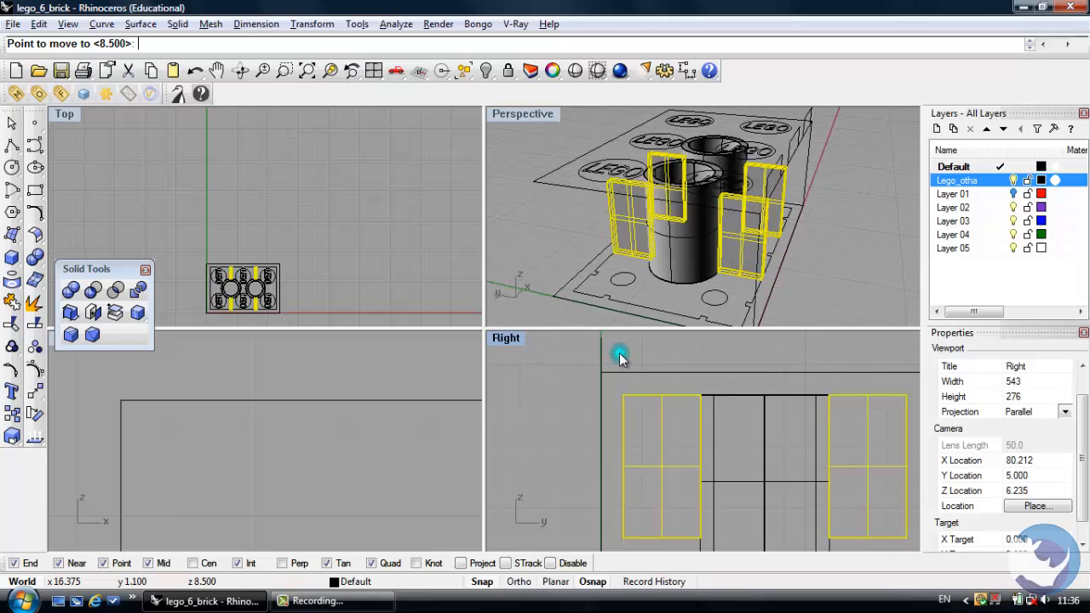
click(622, 352)
click(827, 282)
Boolean-union the two tubes with their four ribs and select the results to check that each tube is joined to its ribs.
right_drag(827, 282, 696, 219)
click(695, 220)
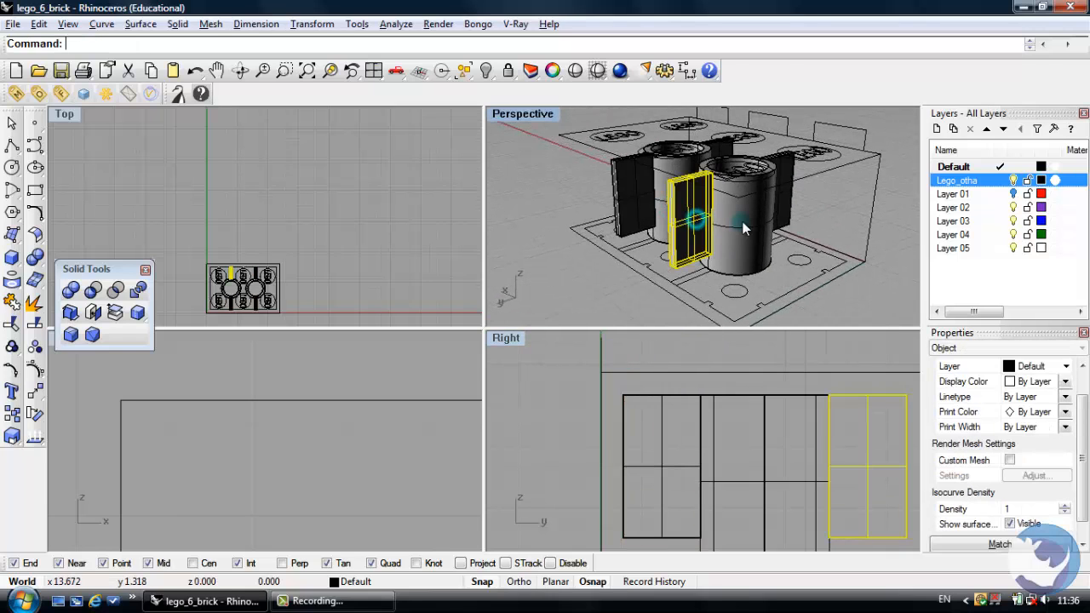
shift+click(745, 226)
shift+click(785, 201)
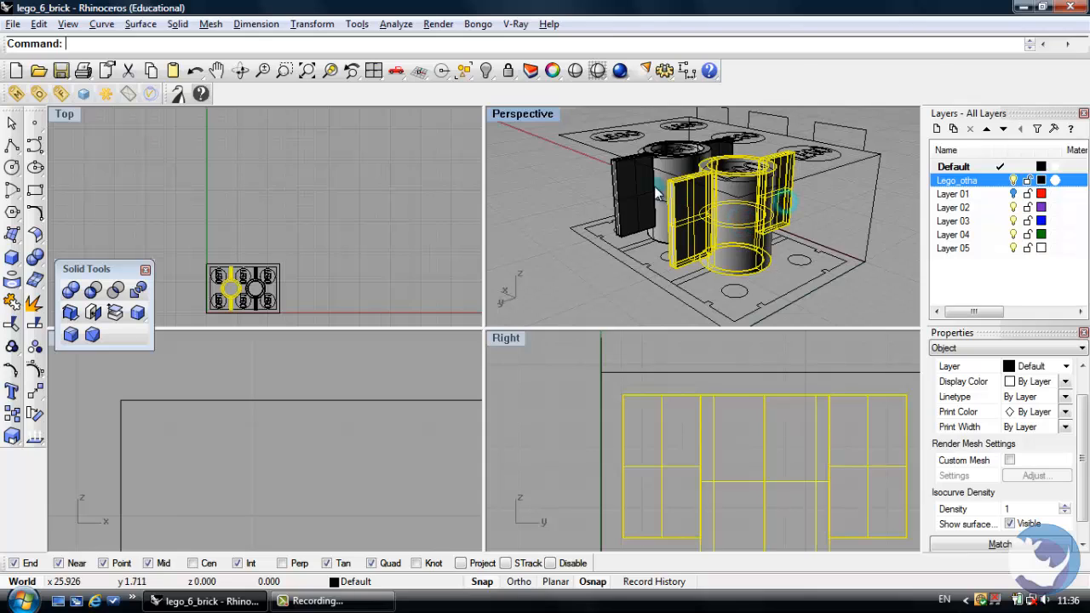
shift+click(635, 183)
shift+click(661, 184)
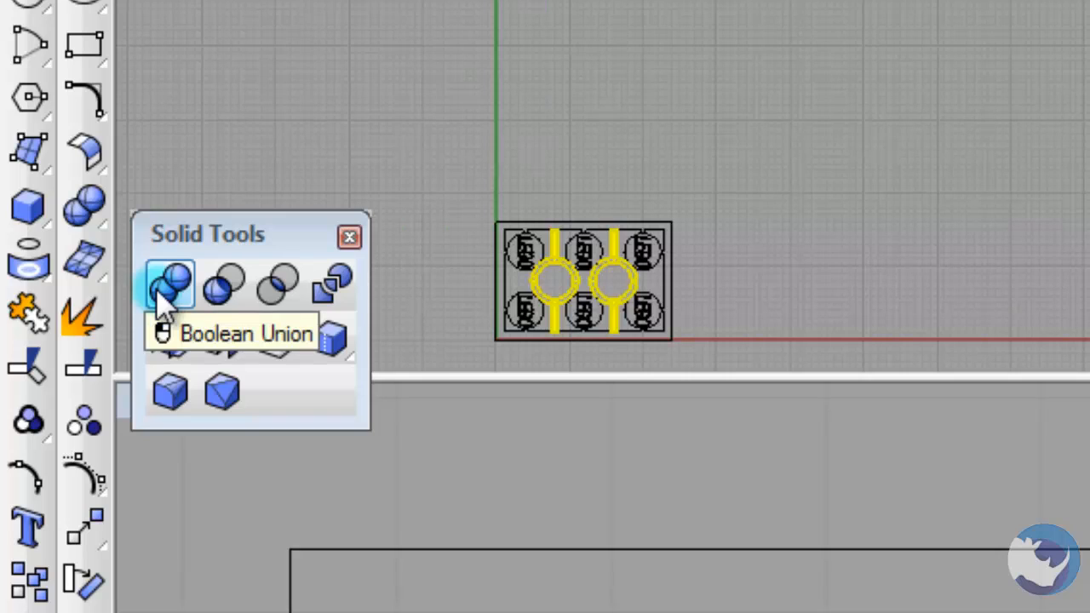
click(165, 287)
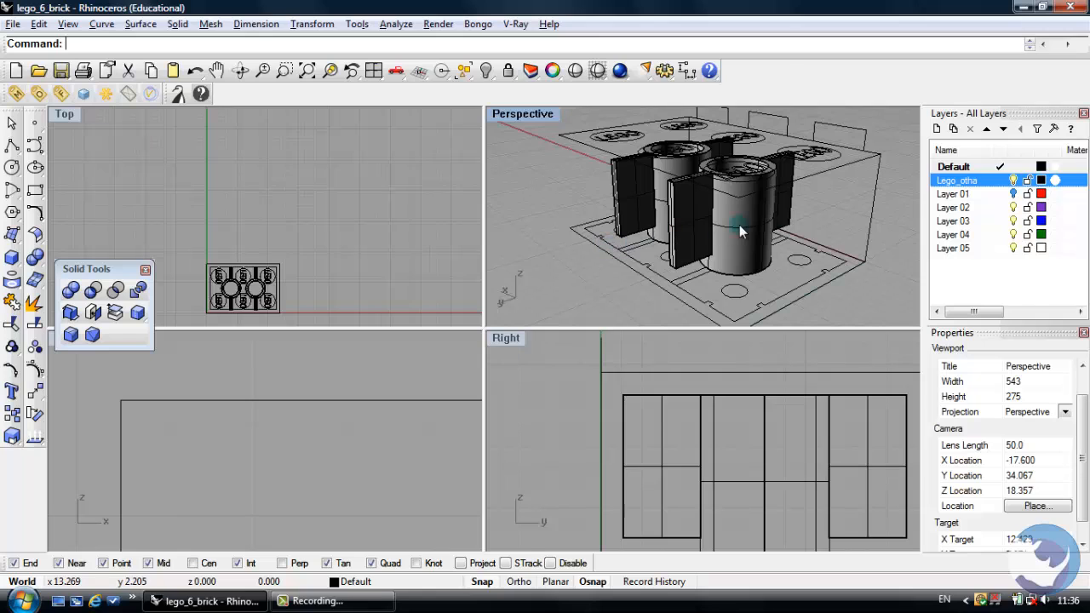
click(739, 230)
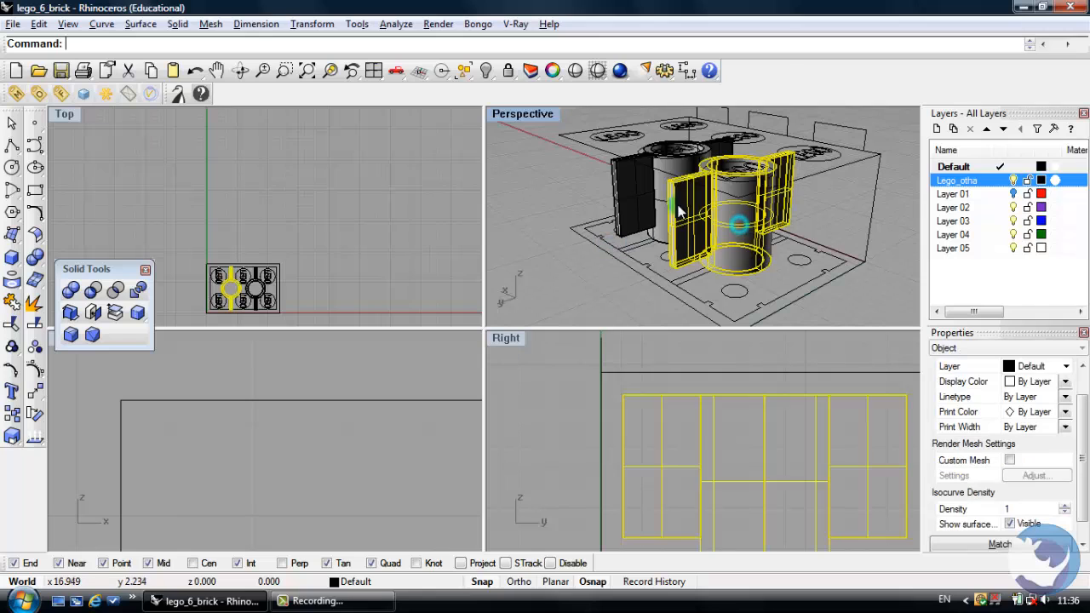
click(631, 197)
click(741, 242)
click(904, 269)
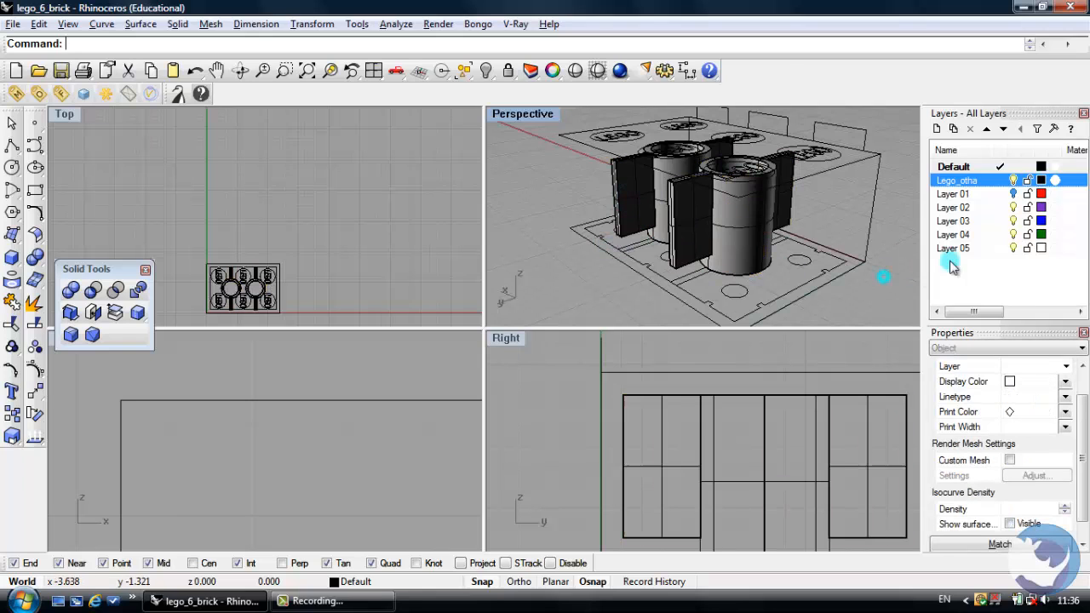
Show Layer 01, hide Lego_otha and Boolean-union the tube-and-rib pieces with the hollow brick.
click(1013, 194)
right_drag(827, 175, 607, 169)
click(1016, 181)
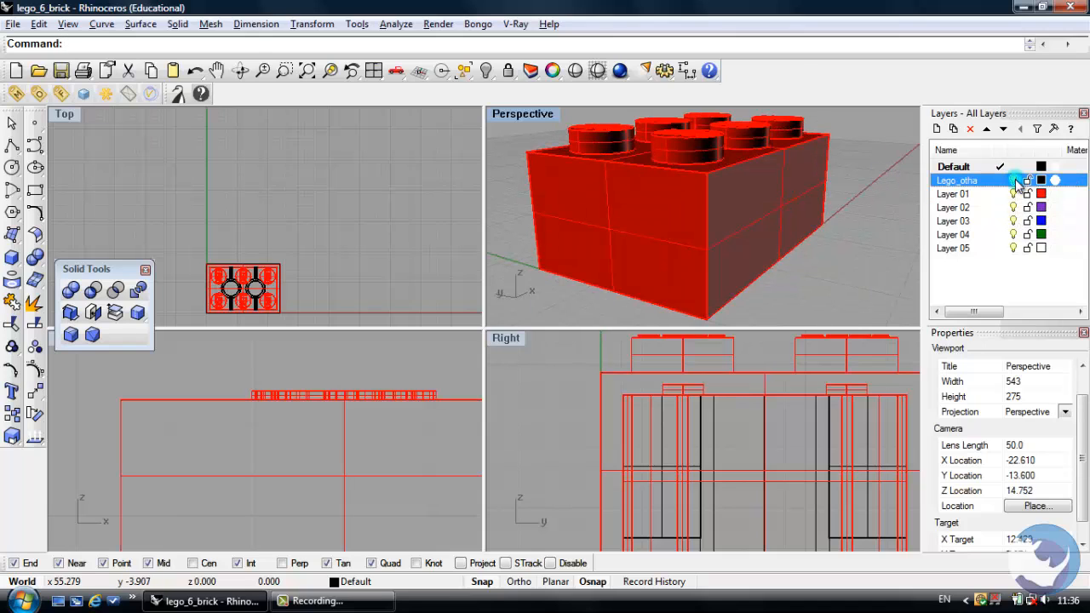
click(779, 272)
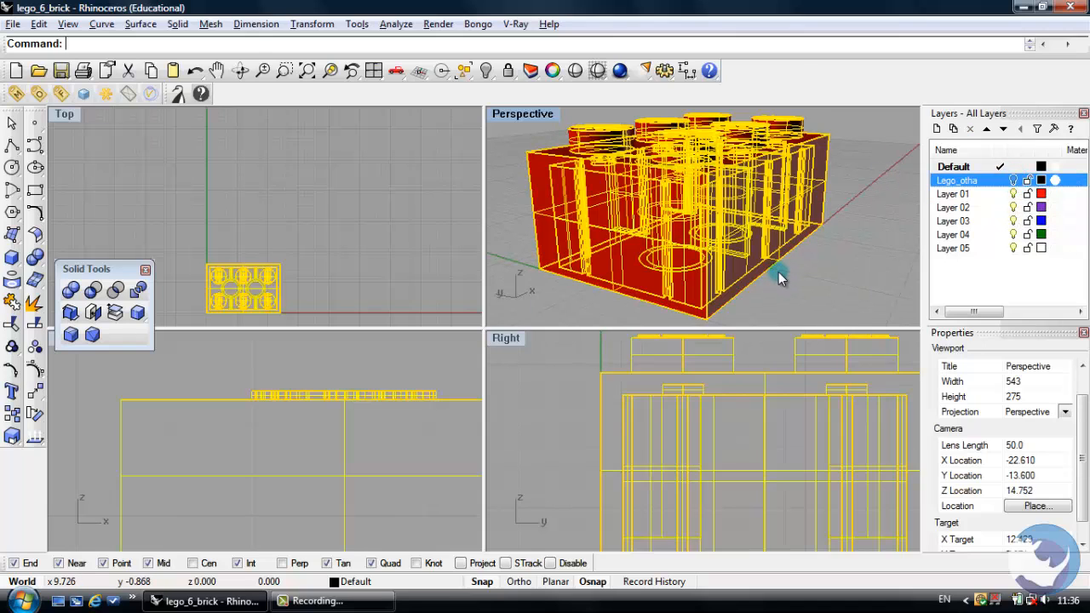
click(71, 292)
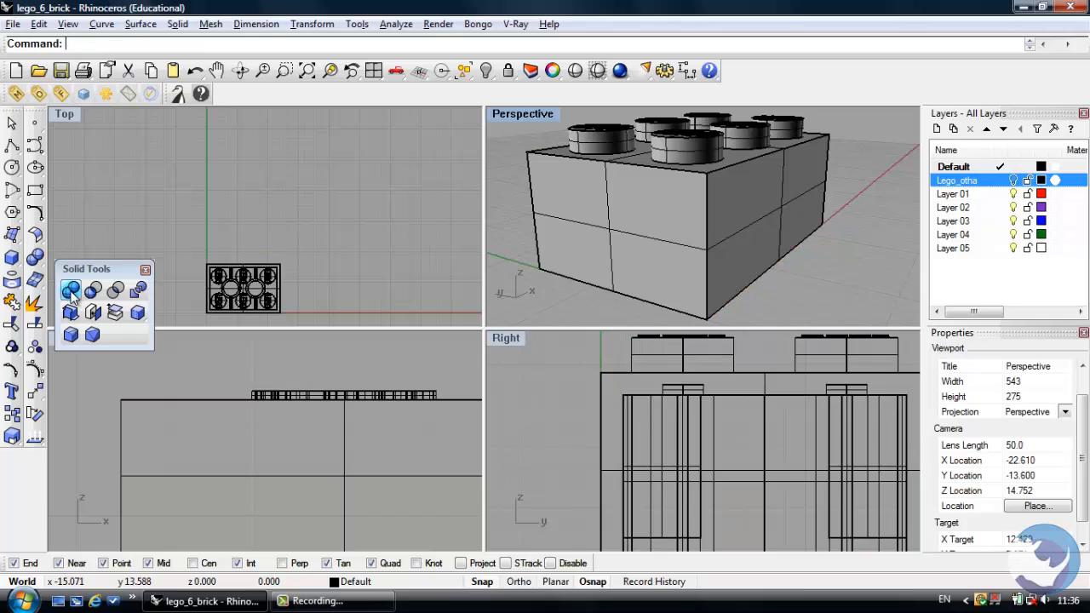
Maximize the Perspective view and inspect the unified brick from above and from its hollow underside.
double_click(542, 117)
right_drag(696, 223, 633, 277)
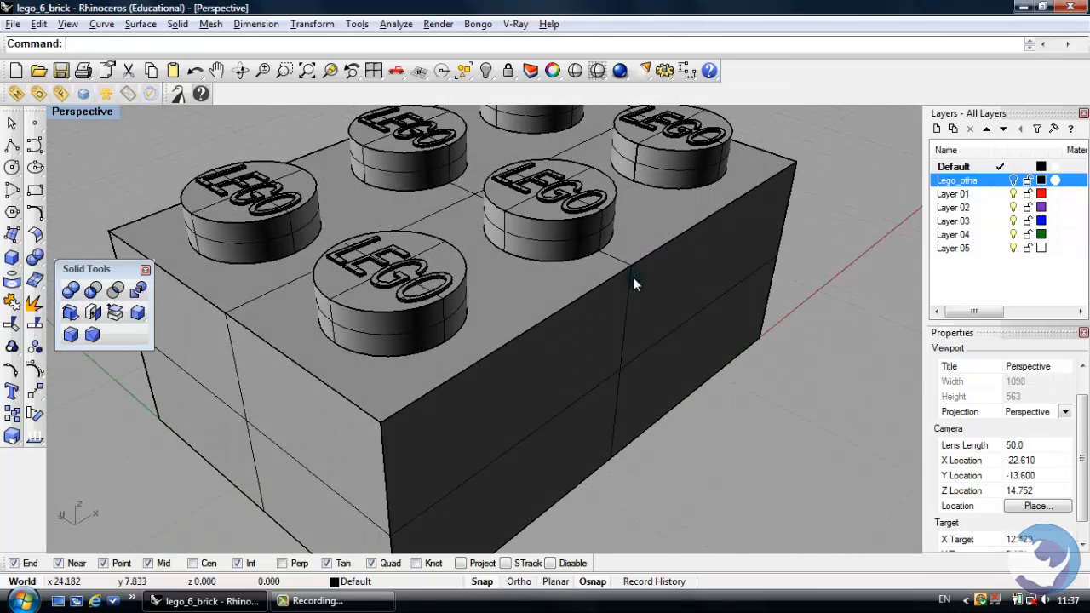
scroll(633, 277, down, 3)
click(633, 277)
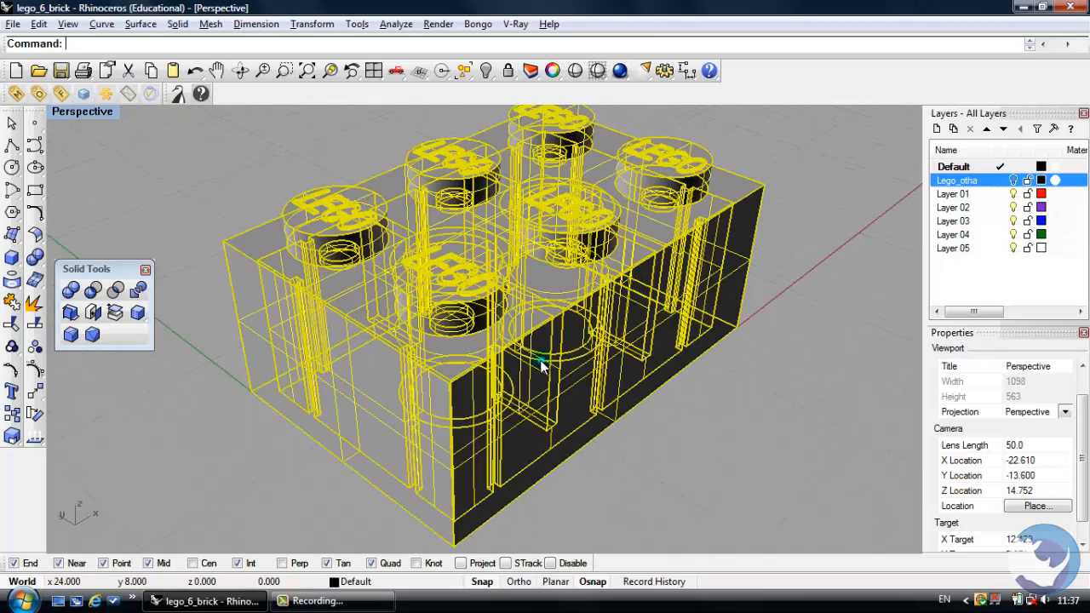
right_drag(568, 226, 569, 258)
click(751, 285)
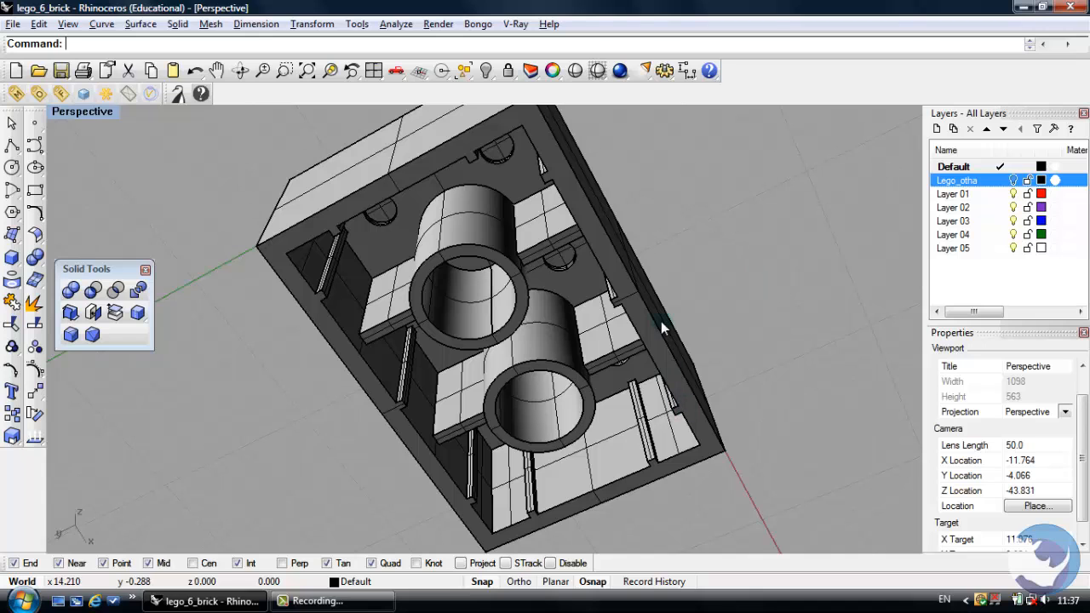
scroll(661, 321, down, 3)
right_drag(664, 314, 641, 405)
right_drag(667, 325, 716, 306)
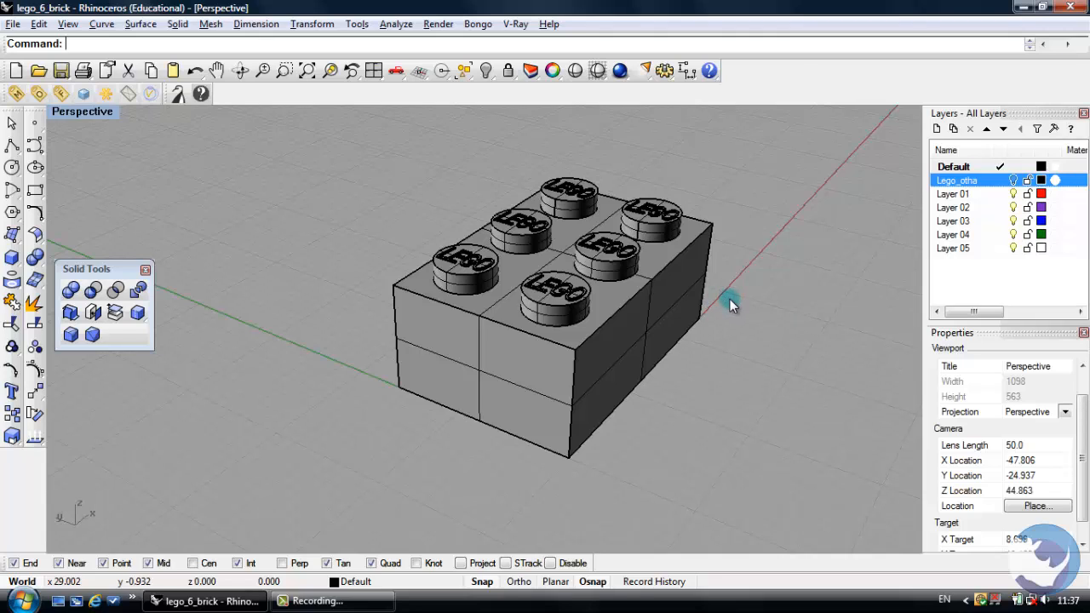